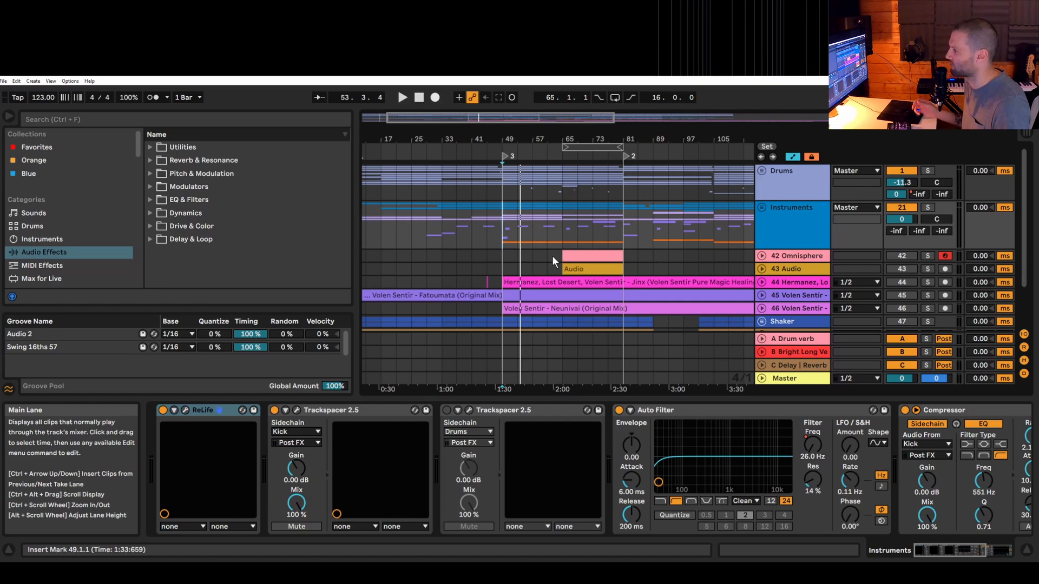
# Solo the Hermanez reference track and audition it from bar 49
pyautogui.click(504, 235)
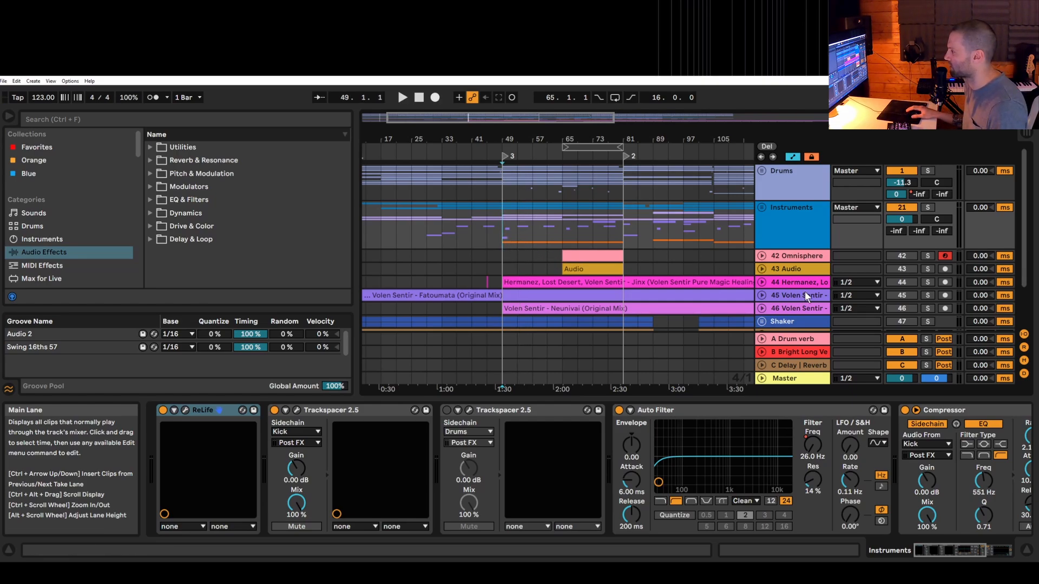
pyautogui.click(927, 282)
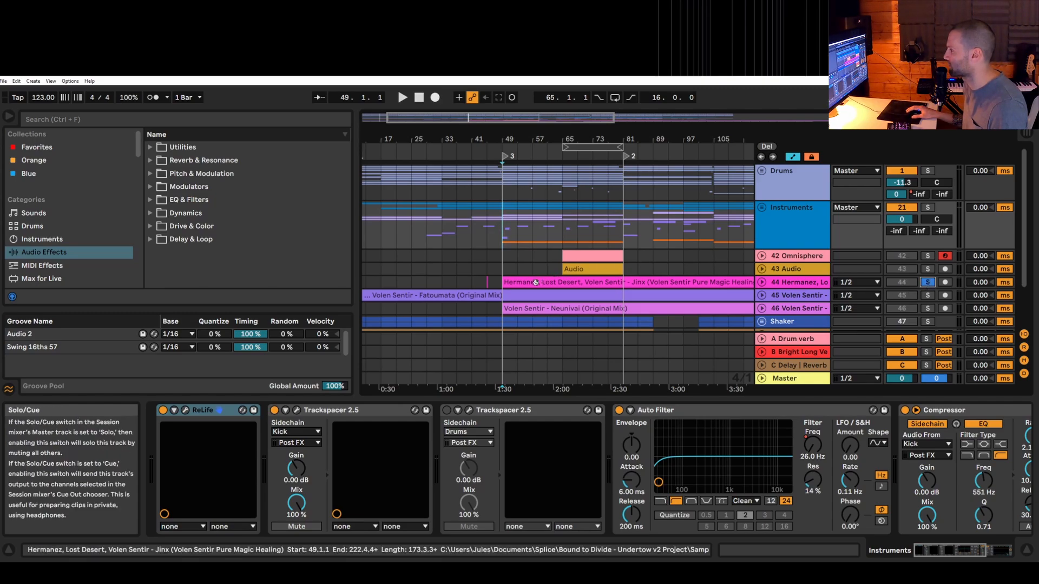
pyautogui.press('space')
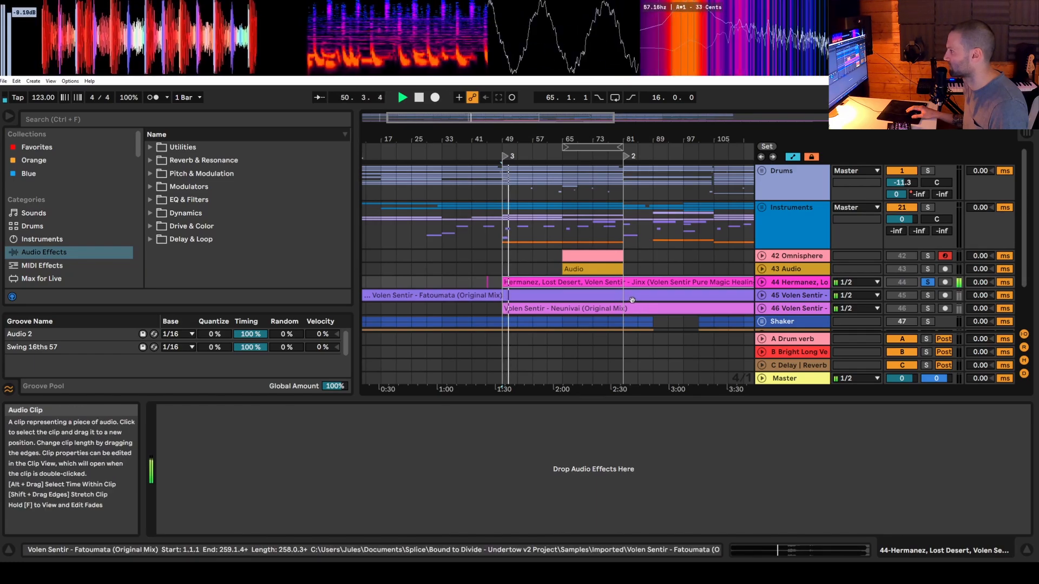
pyautogui.press('space')
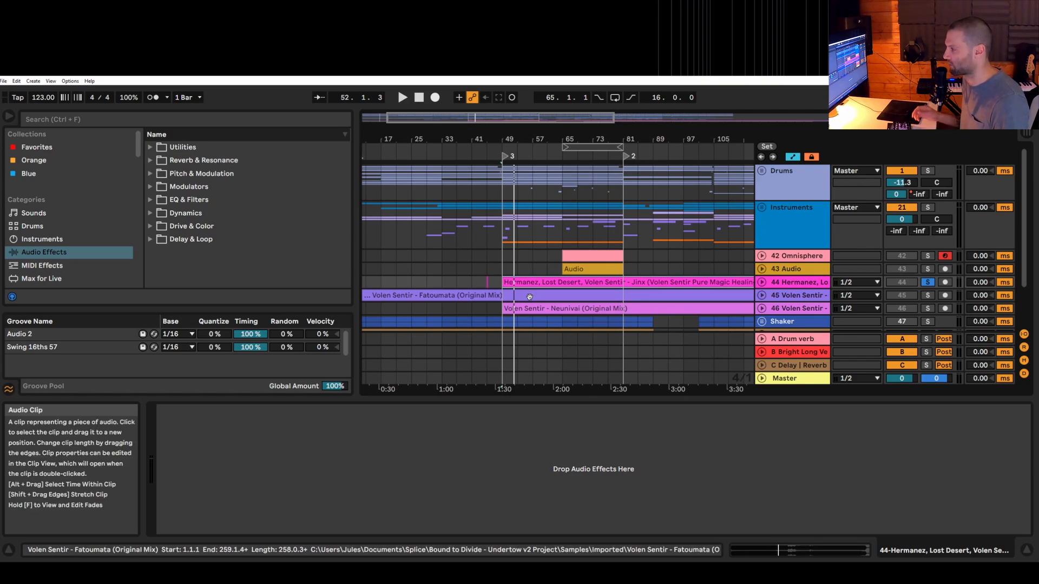
pyautogui.click(504, 257)
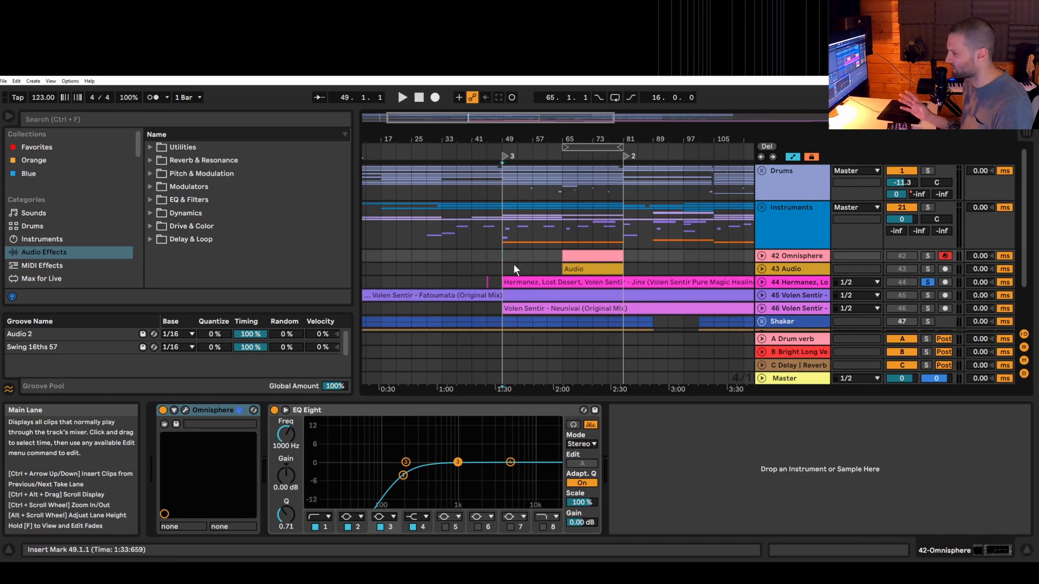
pyautogui.press('space')
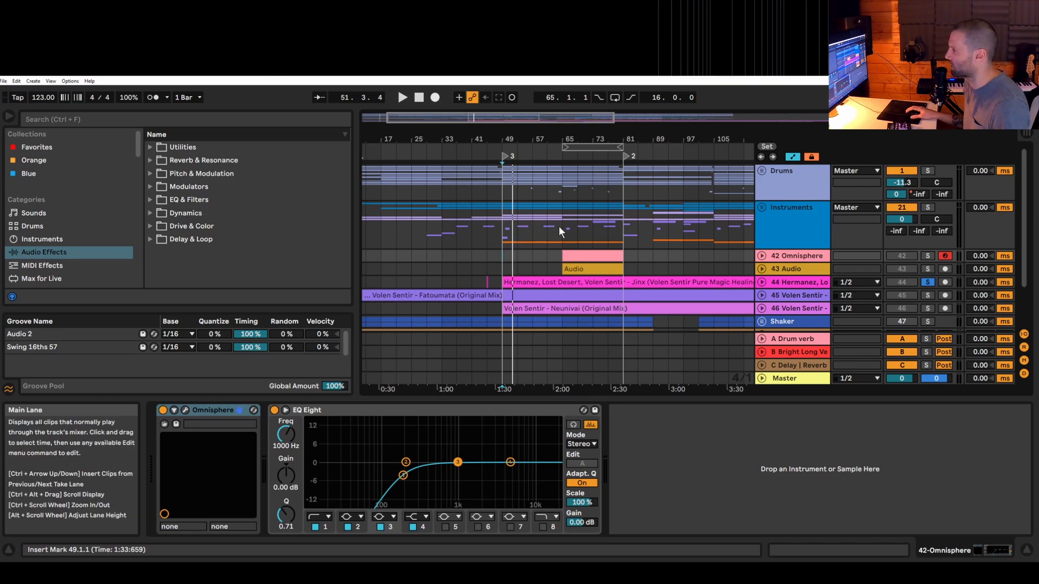
# Turn off the solo on the Hermanez reference track and play the full arrangement from bar 49
pyautogui.click(928, 282)
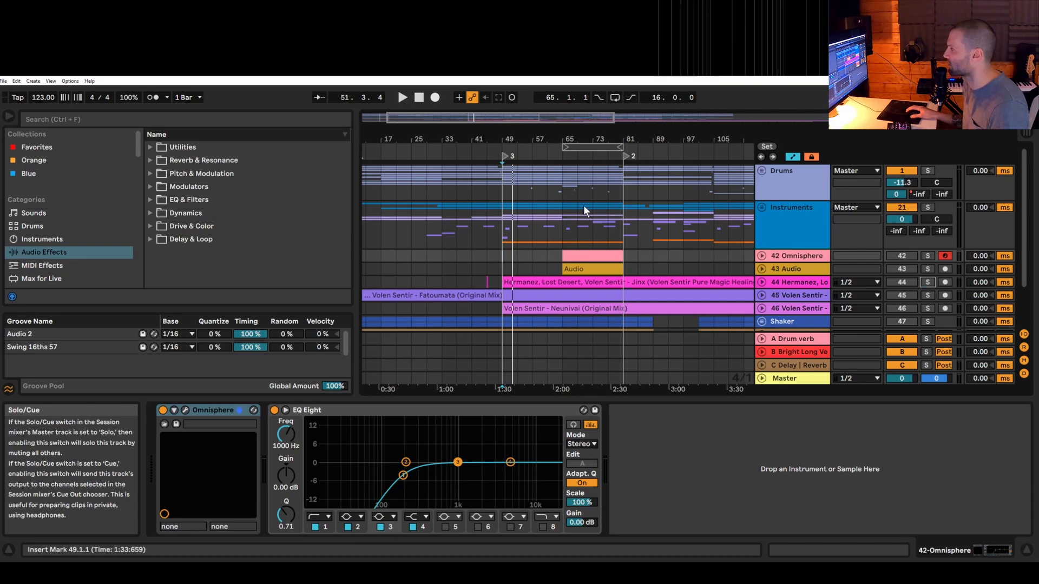
pyautogui.click(502, 238)
pyautogui.press('space')
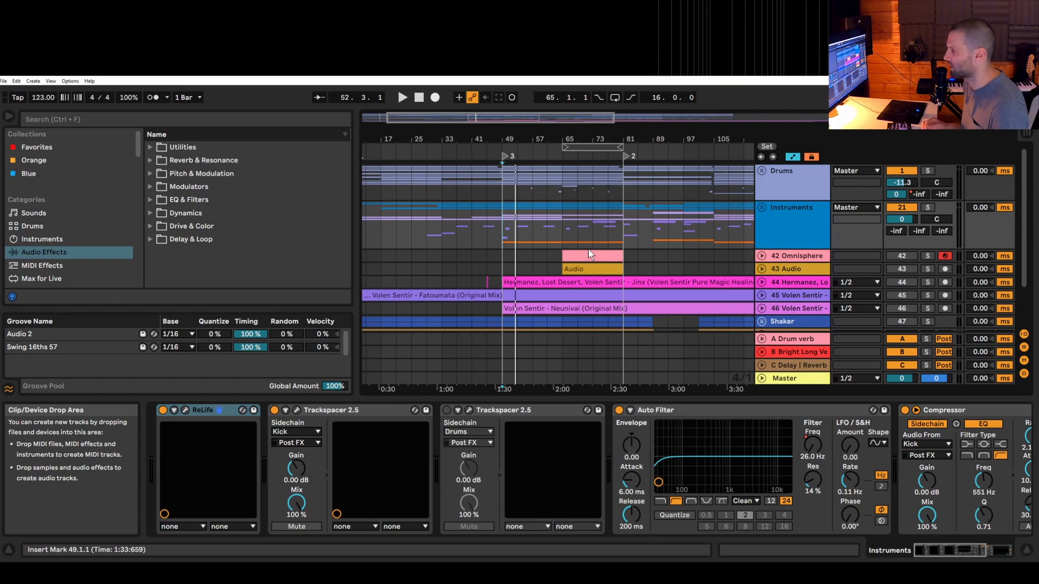
# Switch to the Bound to Divide - Undertow v2 project and play its arrangement from bar 49
pyautogui.click(541, 282)
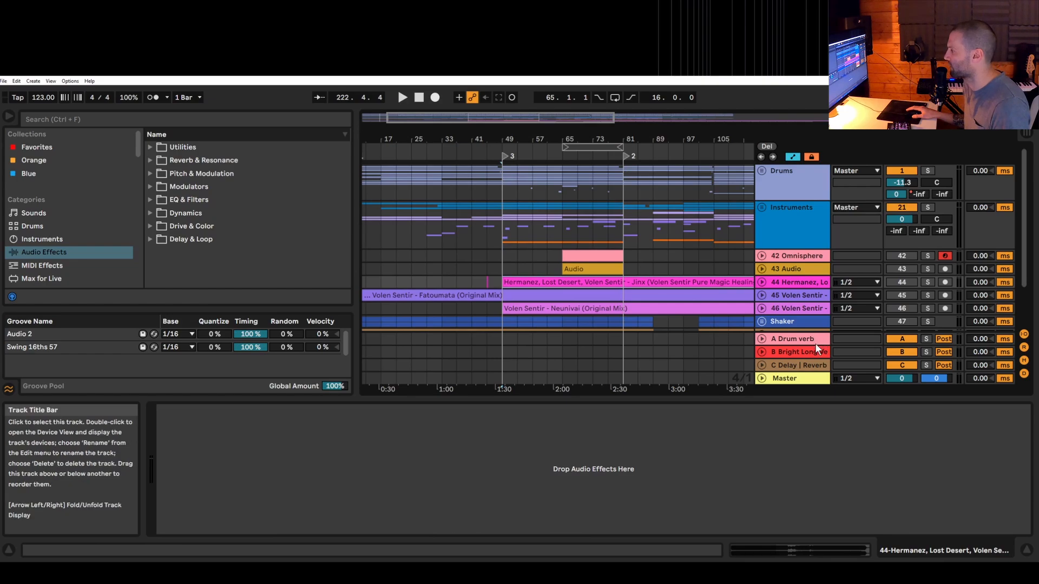
pyautogui.moveTo(723, 573)
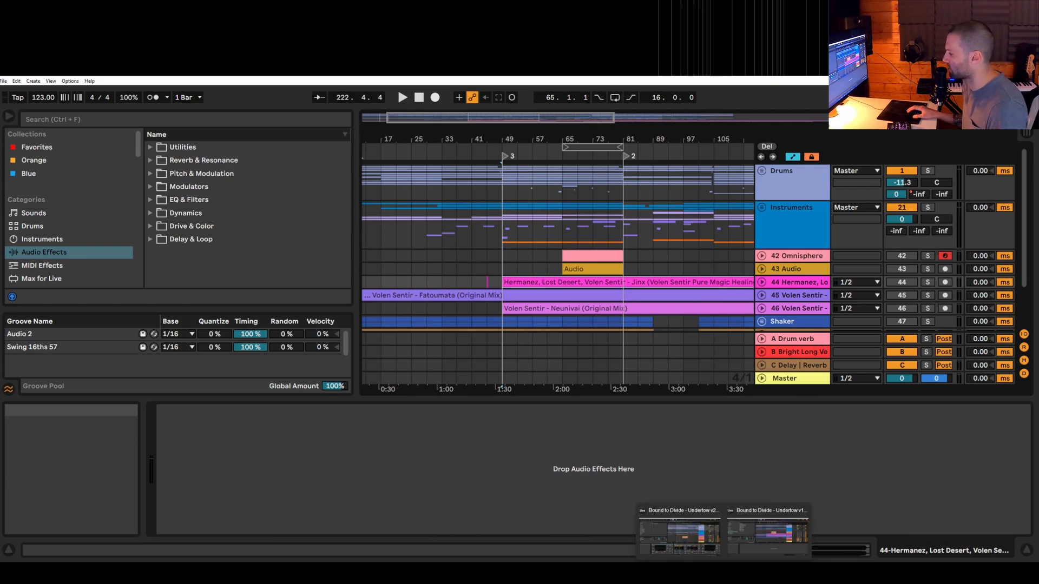
pyautogui.click(698, 546)
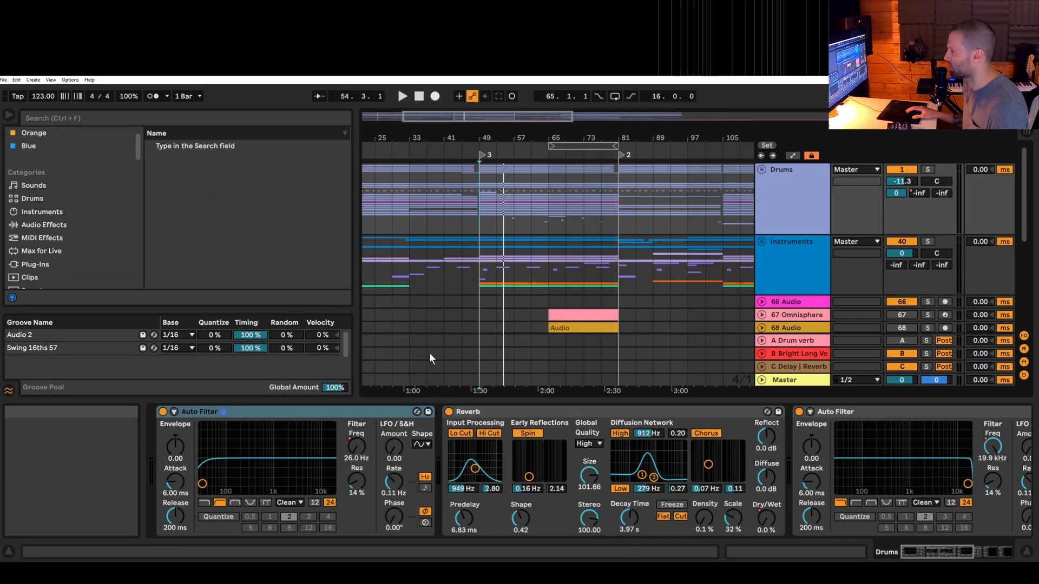
pyautogui.click(481, 223)
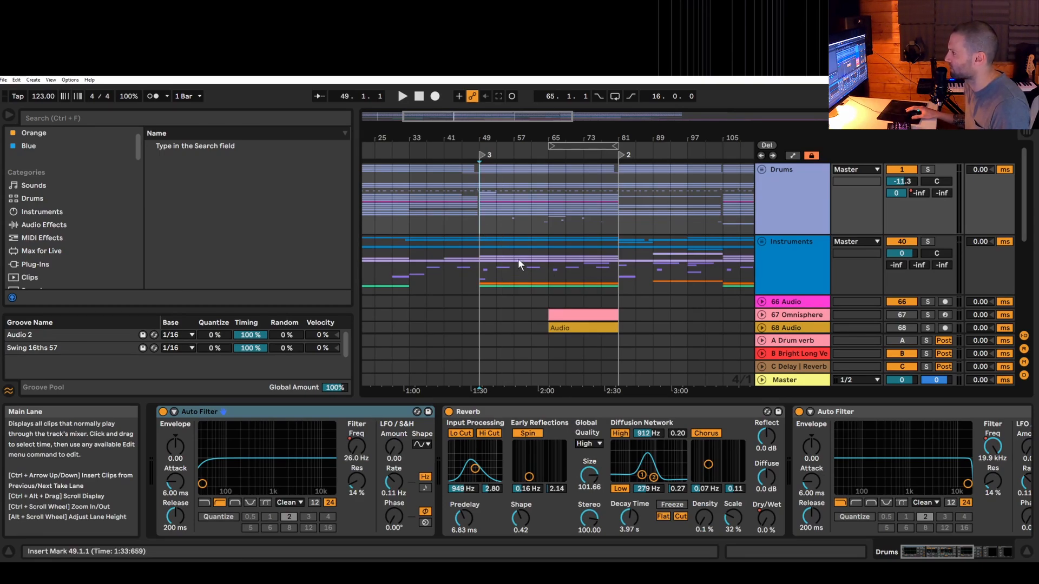
pyautogui.press('space')
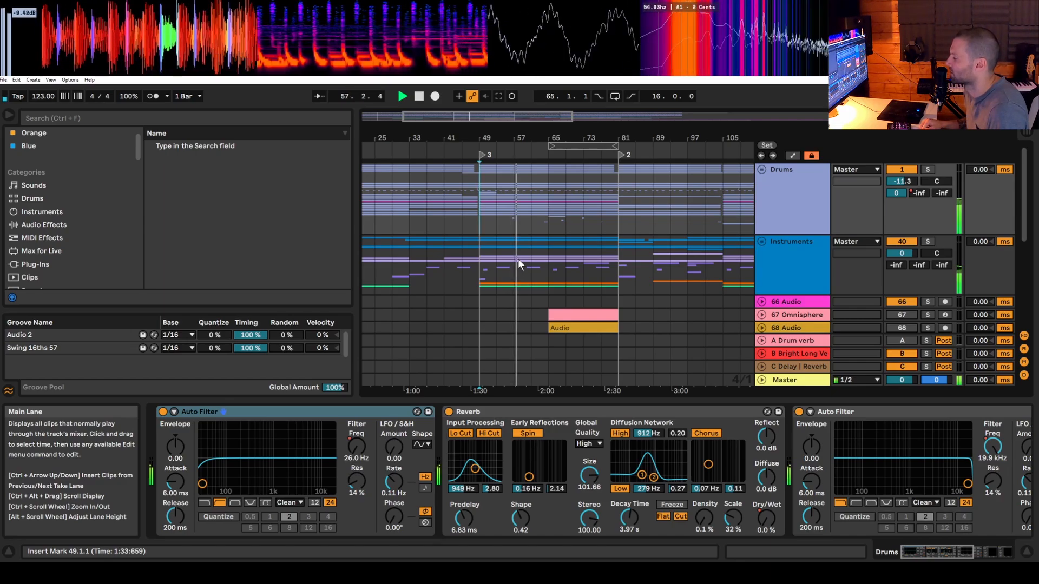
pyautogui.press('space')
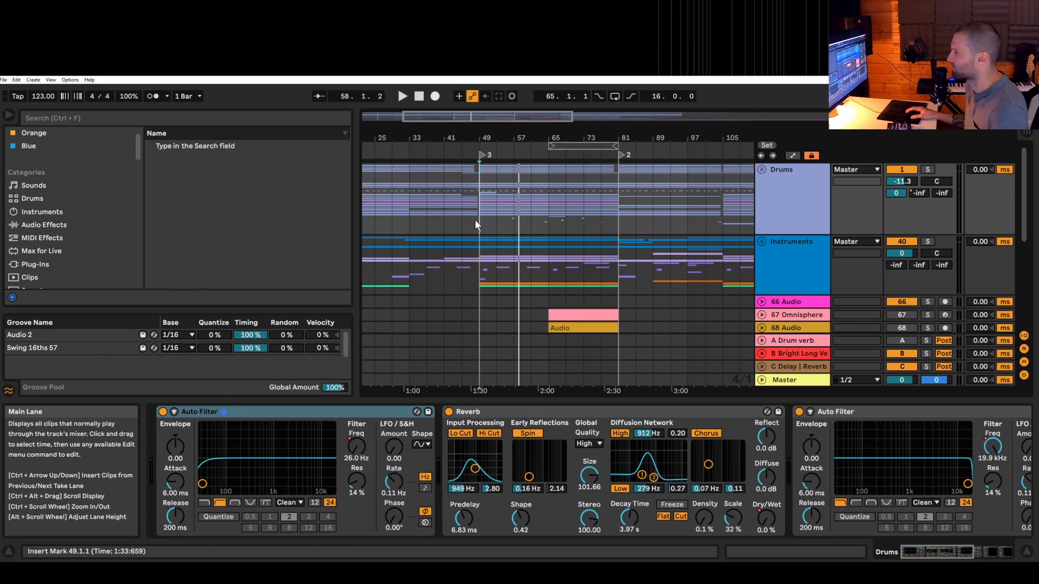
# Return to the Undertow v1 project and replay the arrangement from bar 49, examining the low frequencies in the MiniMeters spectrogram
pyautogui.moveTo(724, 573)
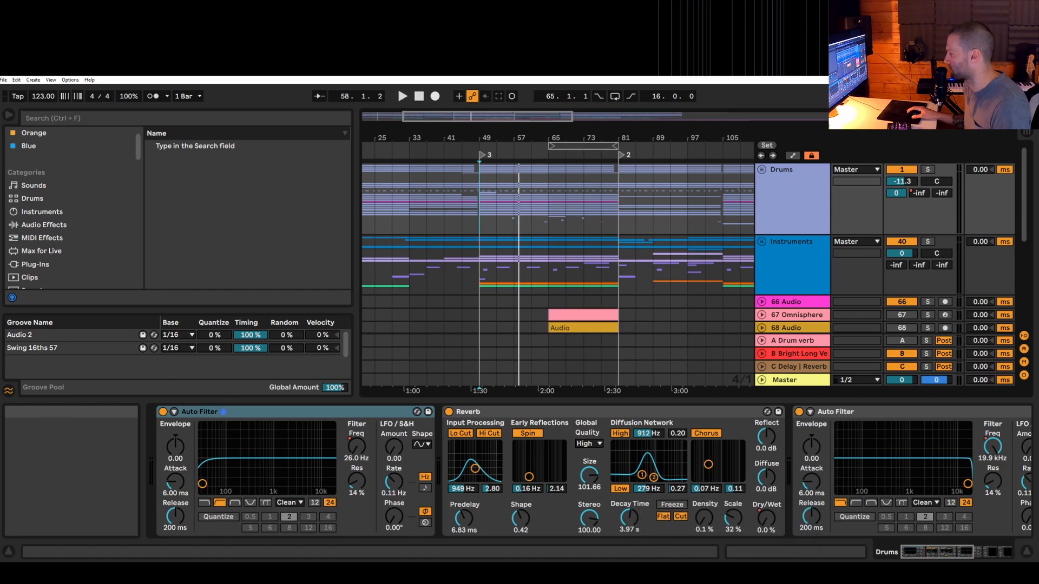
pyautogui.click(764, 538)
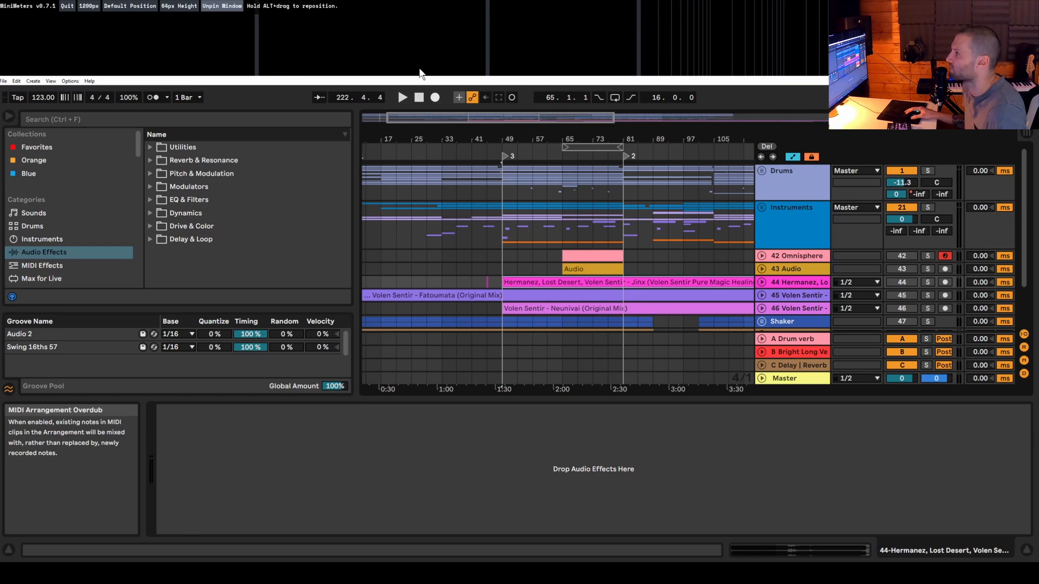
pyautogui.press('space')
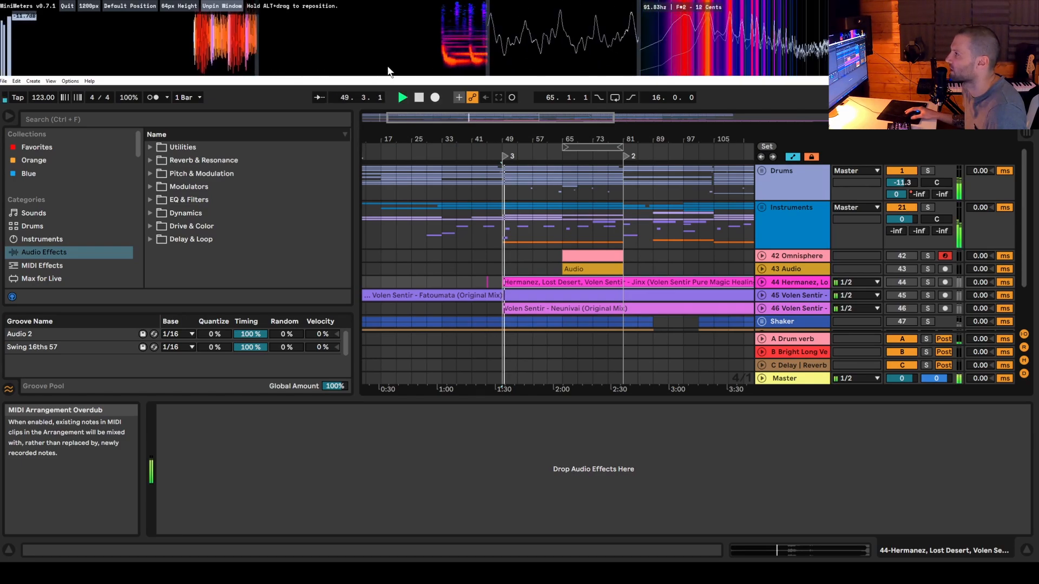
pyautogui.press('space')
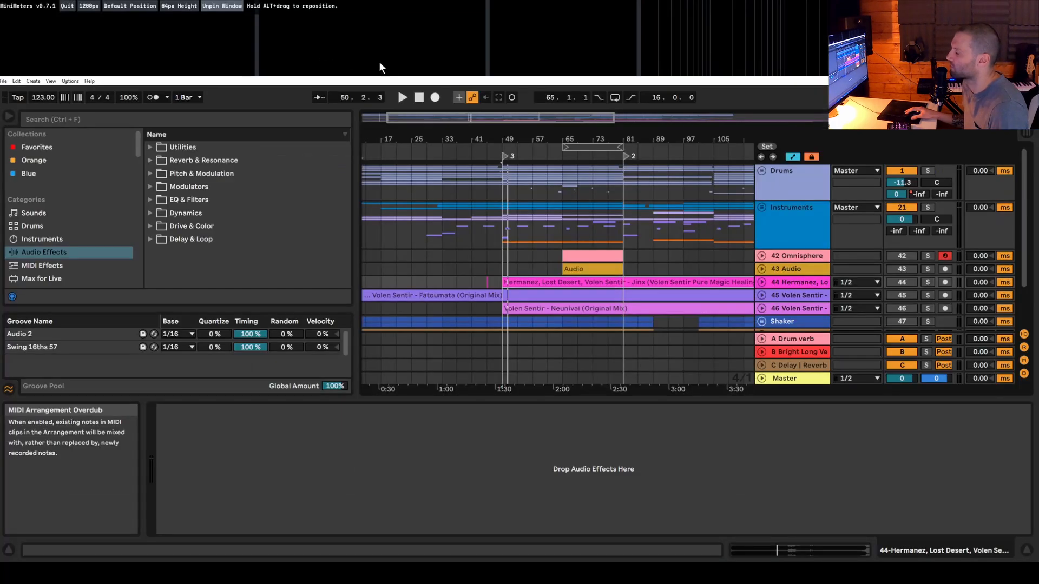
pyautogui.press('space')
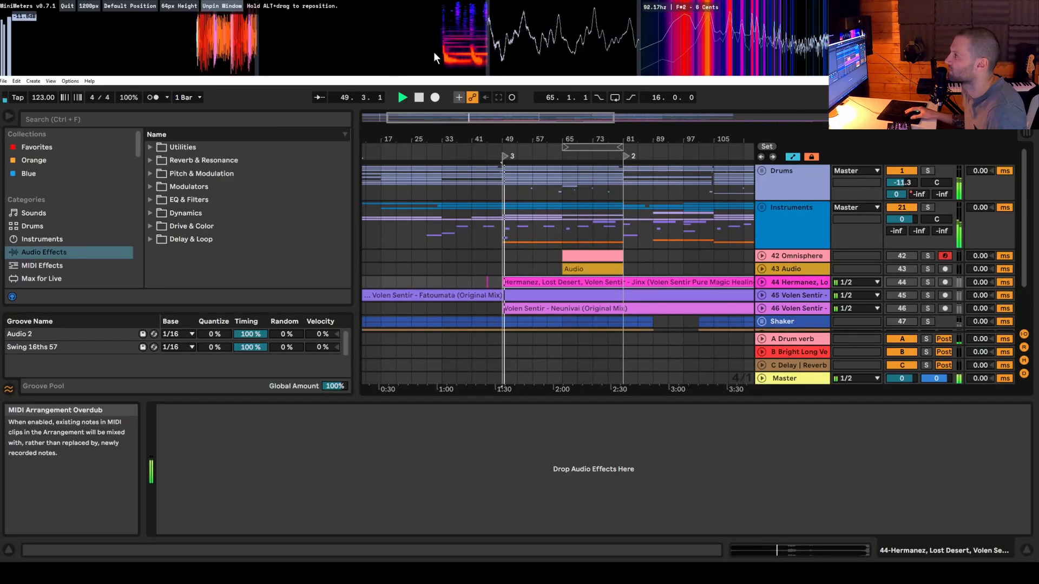
pyautogui.press('space')
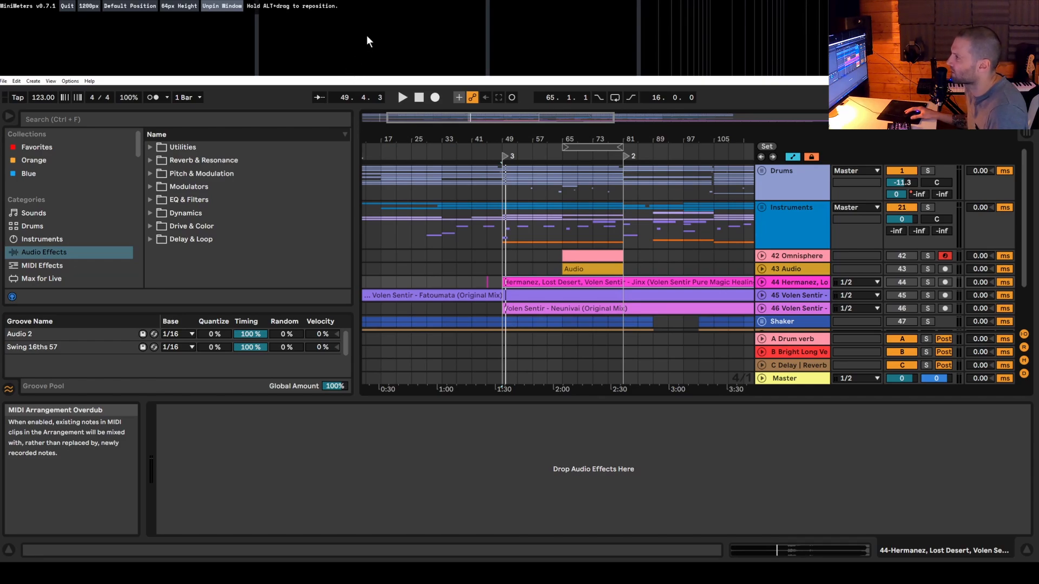
pyautogui.press('space')
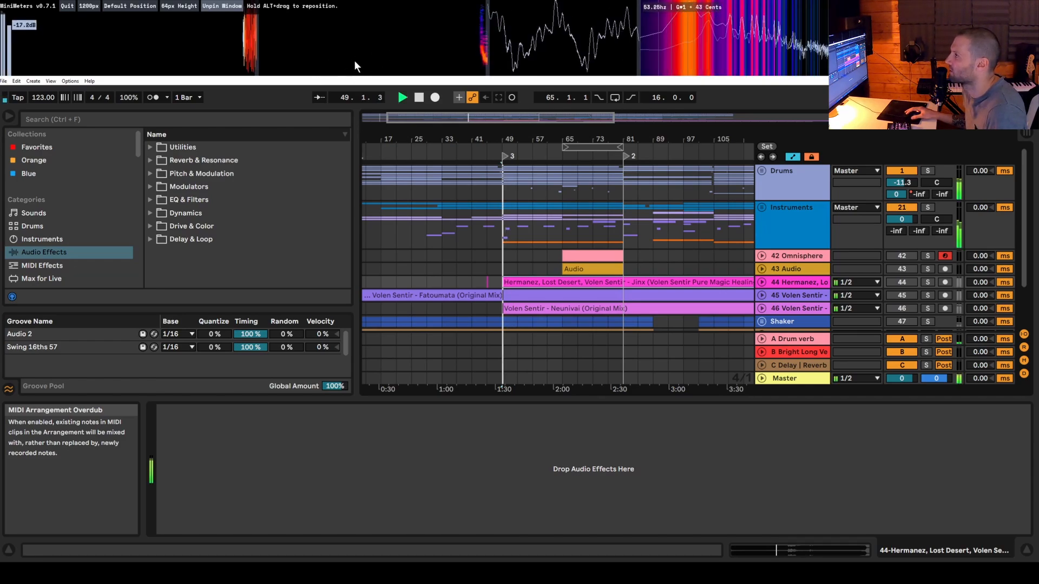
pyautogui.press('space')
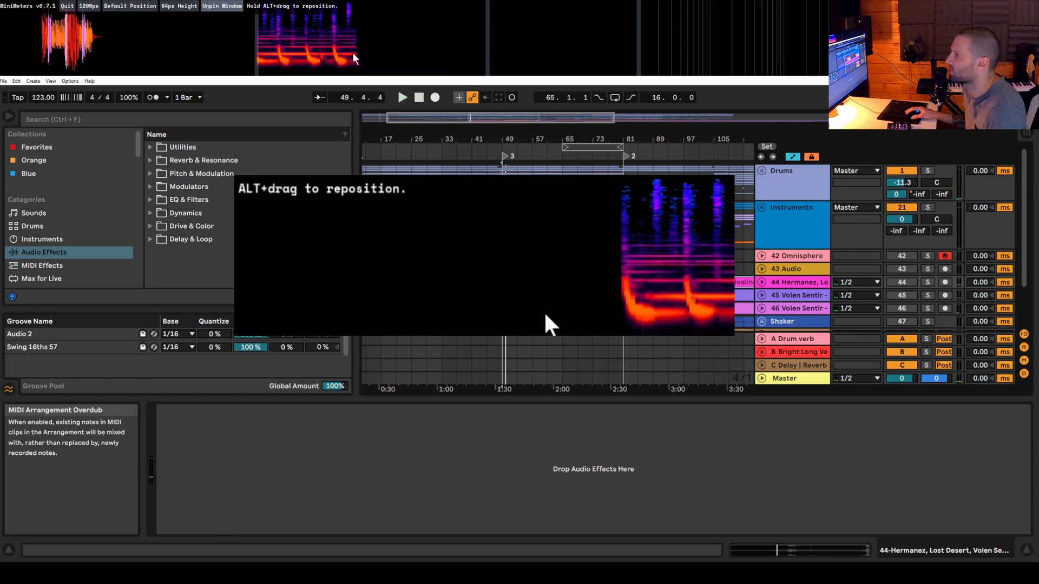
pyautogui.press('space')
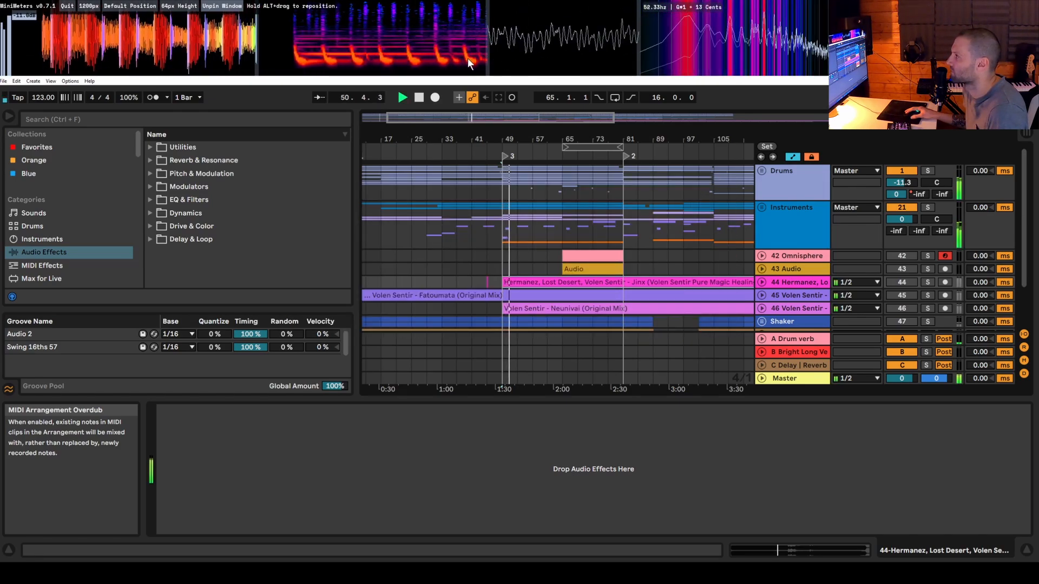
pyautogui.press('space')
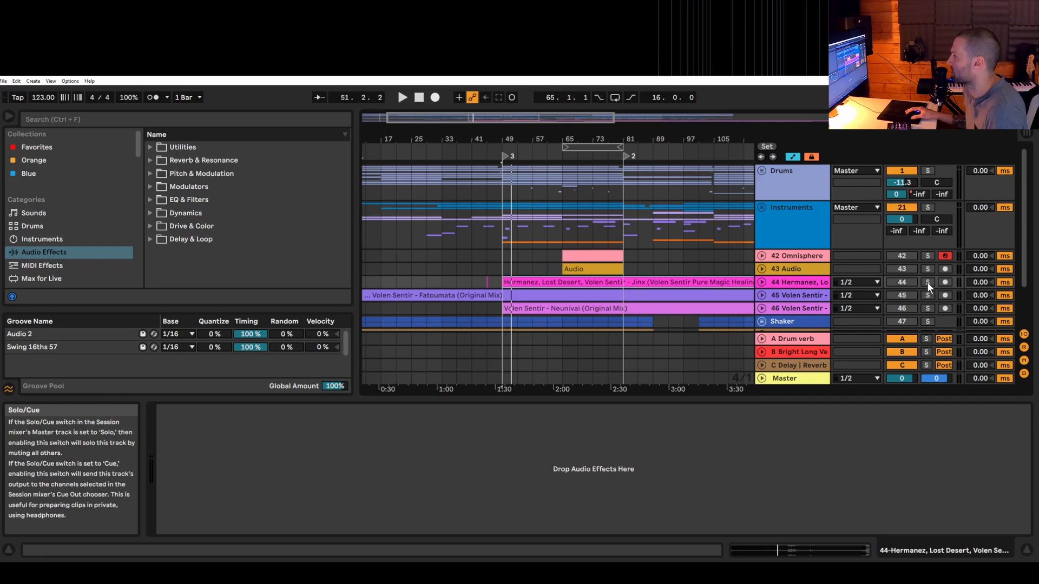
# Solo and play the Hermanez reference track from bar 49, and briefly view the Undertow v2 project before returning to v1
pyautogui.press('space')
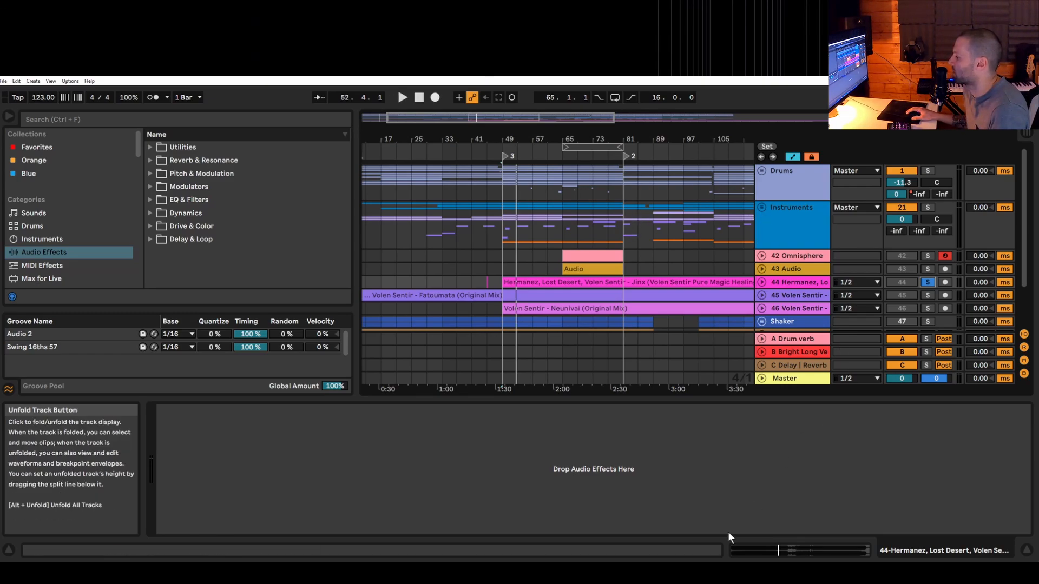
pyautogui.moveTo(723, 573)
pyautogui.click(697, 548)
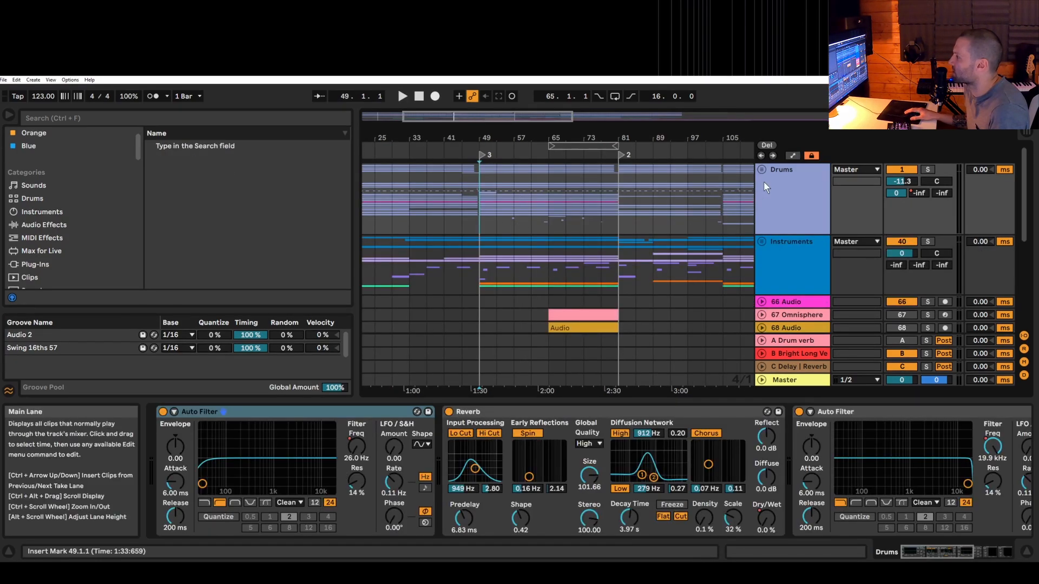
pyautogui.moveTo(723, 572)
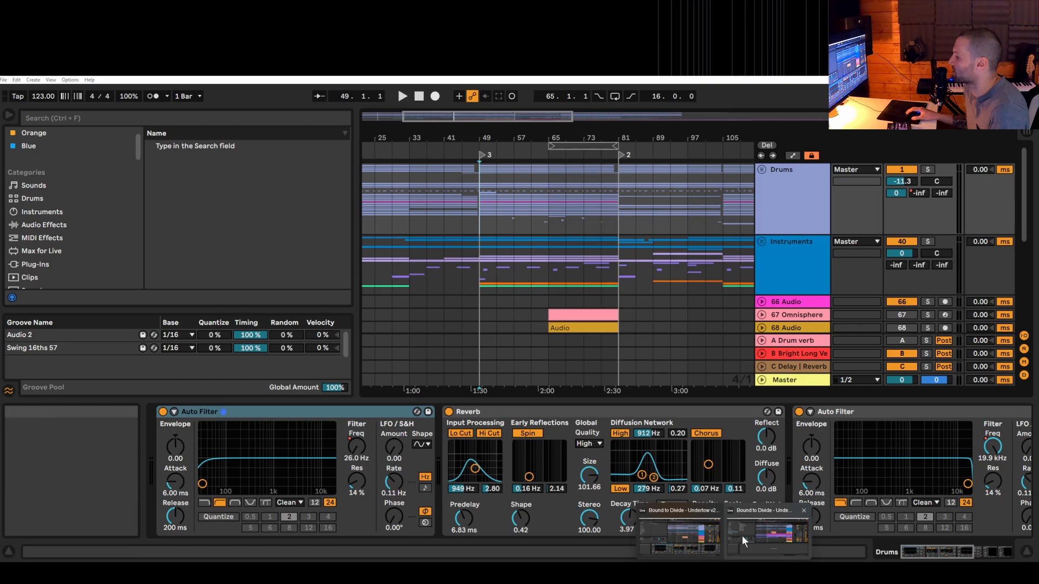
pyautogui.click(742, 536)
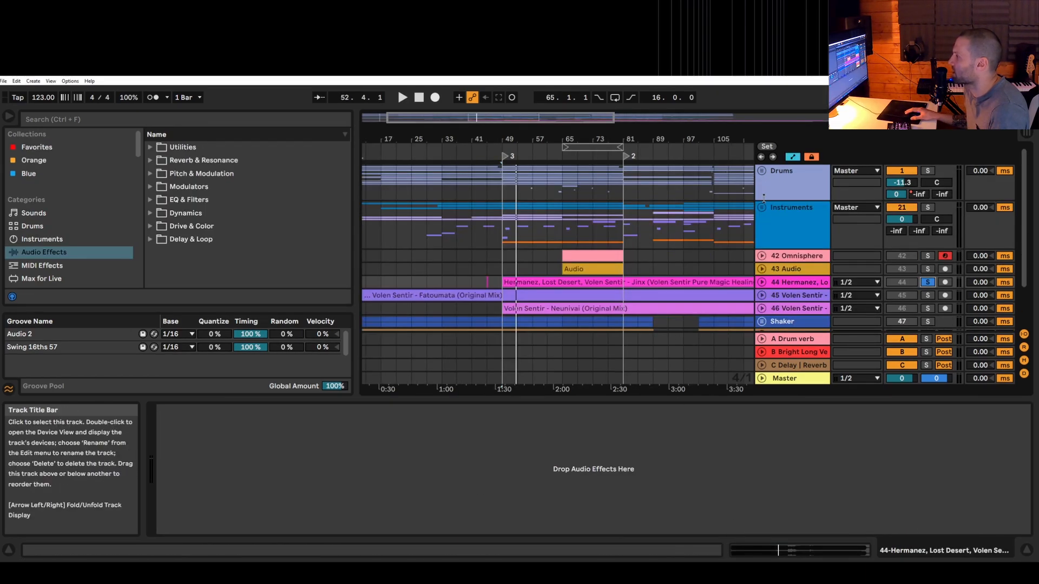
# Solo the Instruments group and play it from bar 49
pyautogui.click(928, 207)
pyautogui.press('space')
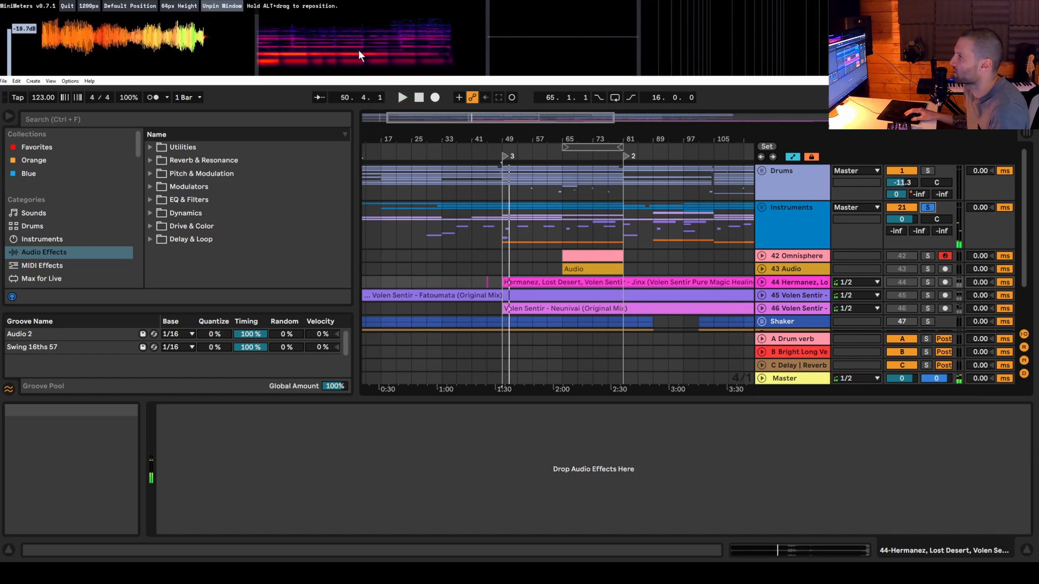
# Unfold the Instruments group and open the Sub track's MIDI clip starting at bar 49 in the note editor
pyautogui.click(762, 208)
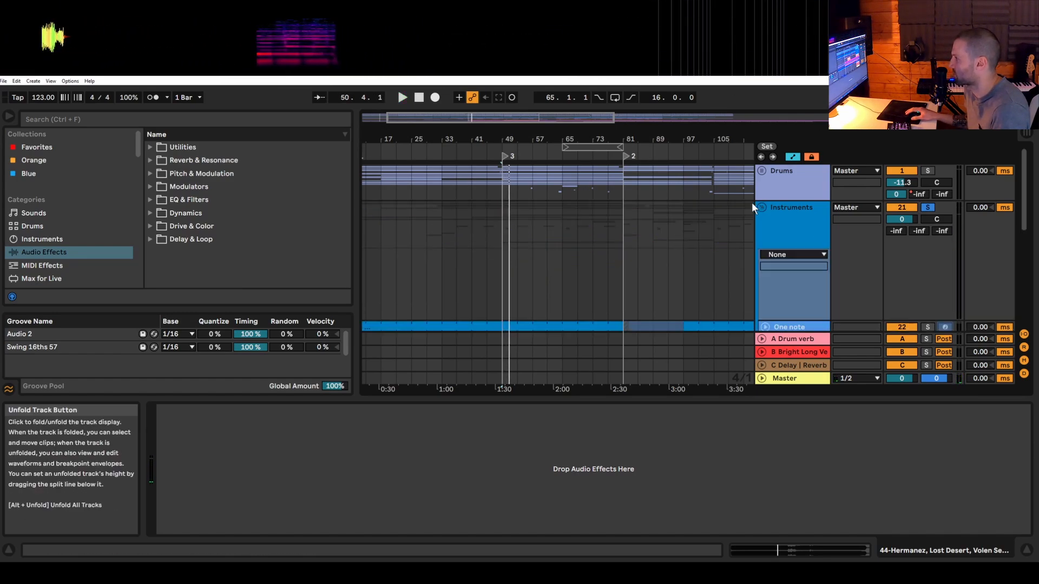
pyautogui.scroll(-3, 659, 181)
pyautogui.scroll(-1, 785, 230)
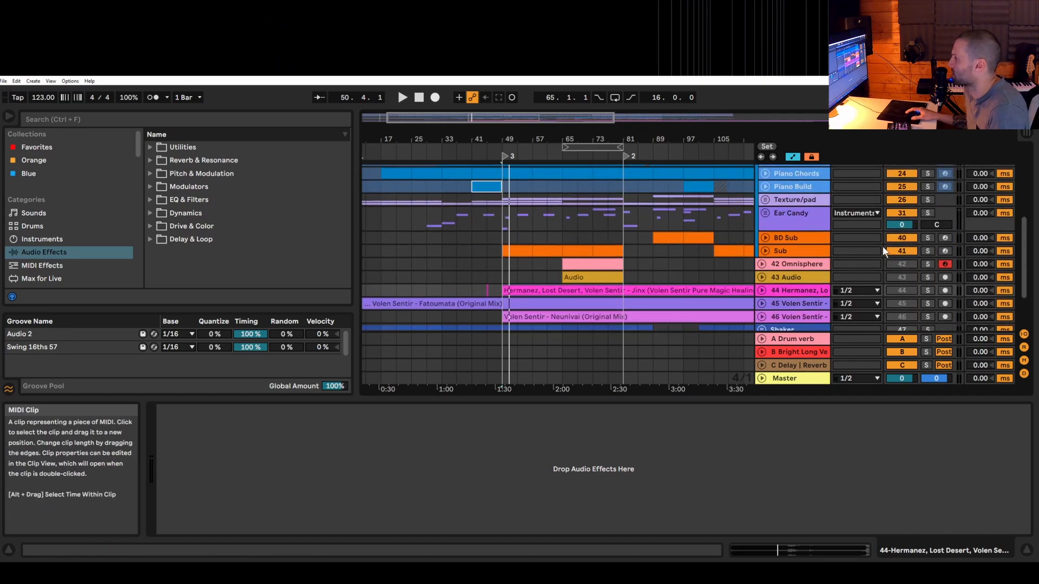
pyautogui.click(787, 246)
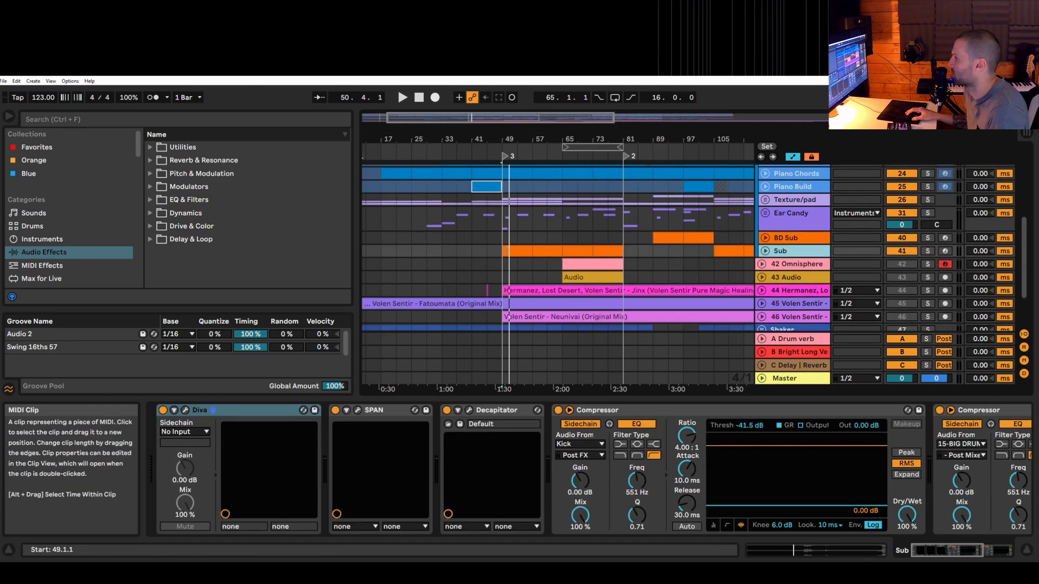
pyautogui.click(510, 250)
pyautogui.scroll(-5, 558, 466)
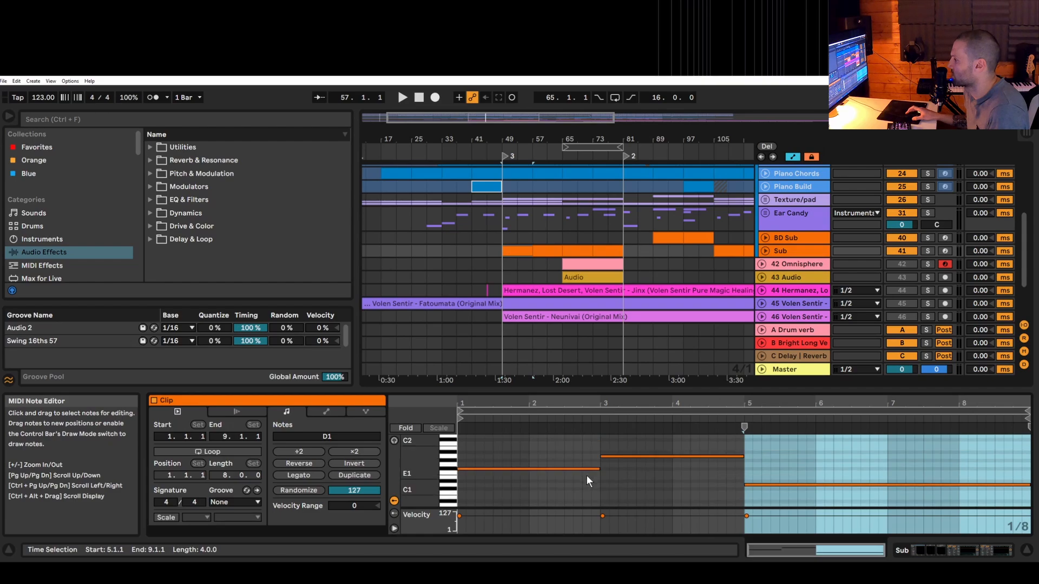
# Solo the Sub track and play its bass notes from bar 49
pyautogui.click(928, 251)
pyautogui.press('space')
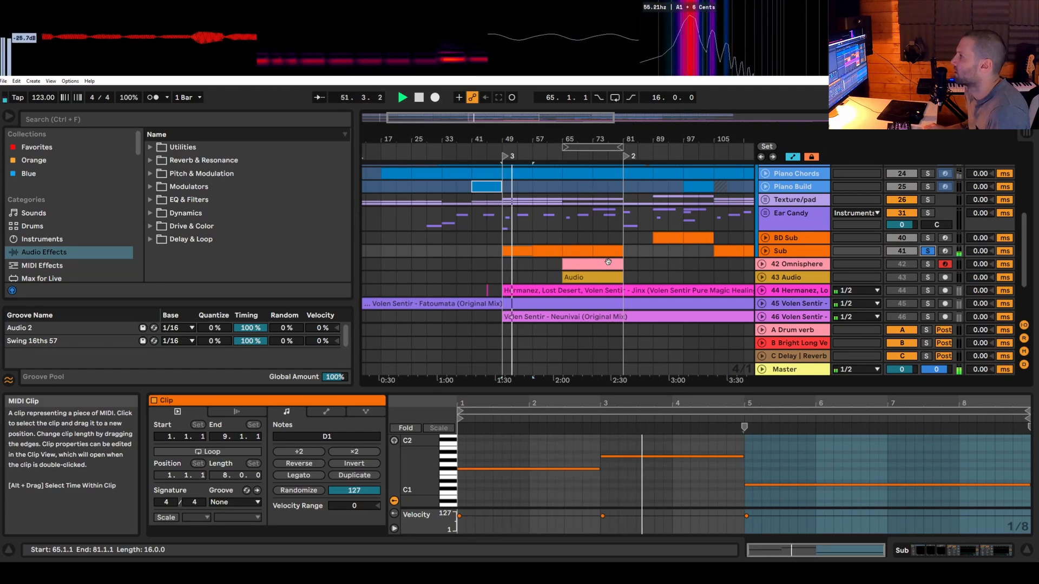
pyautogui.press('space')
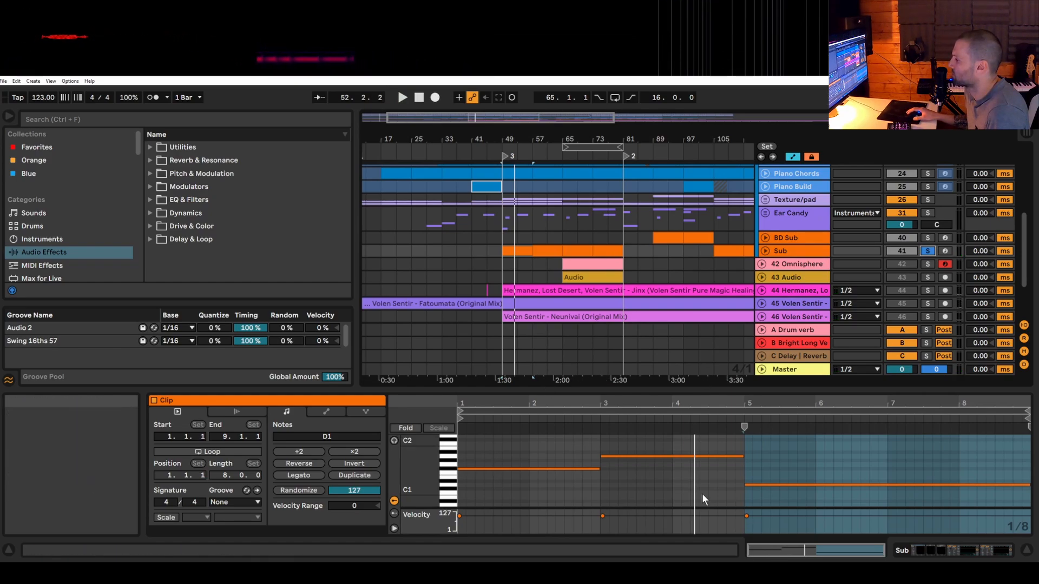
# Replay the soloed Sub track from bar 49, stop it, and switch to the Undertow v2 project
pyautogui.press('space')
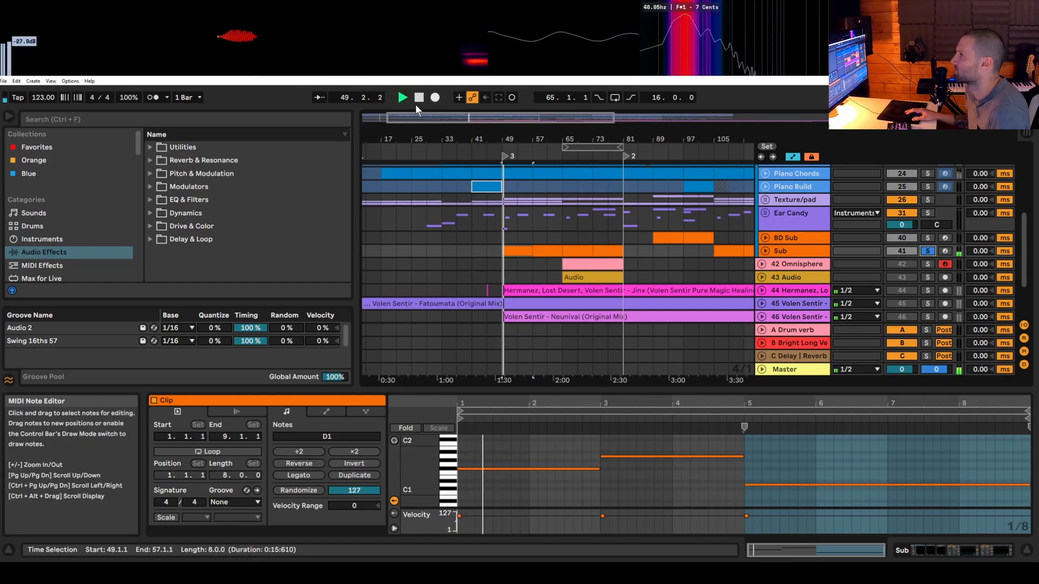
pyautogui.press('space')
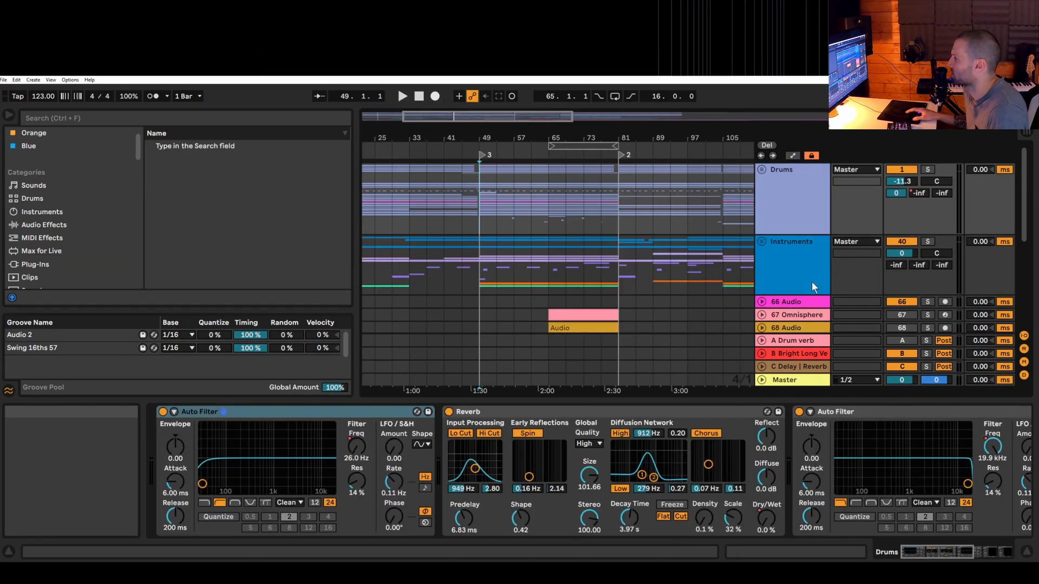
# Unfold the Instruments group and its Sub track, and open the Sub's MIDI clip at bar 49 in the note editor
pyautogui.click(762, 243)
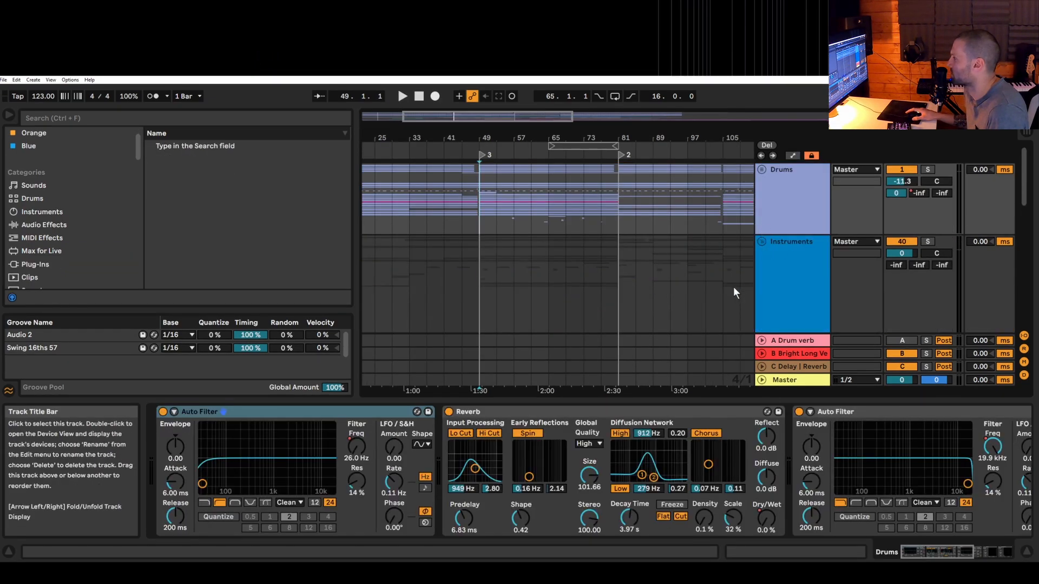
pyautogui.scroll(-9, 734, 293)
pyautogui.scroll(-1, 772, 259)
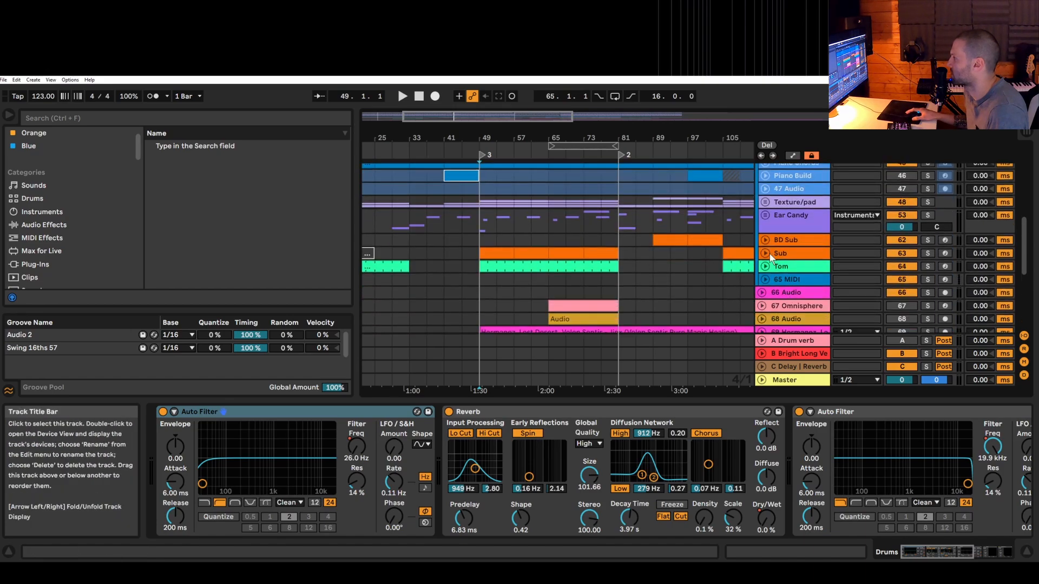
pyautogui.click(765, 253)
pyautogui.click(497, 282)
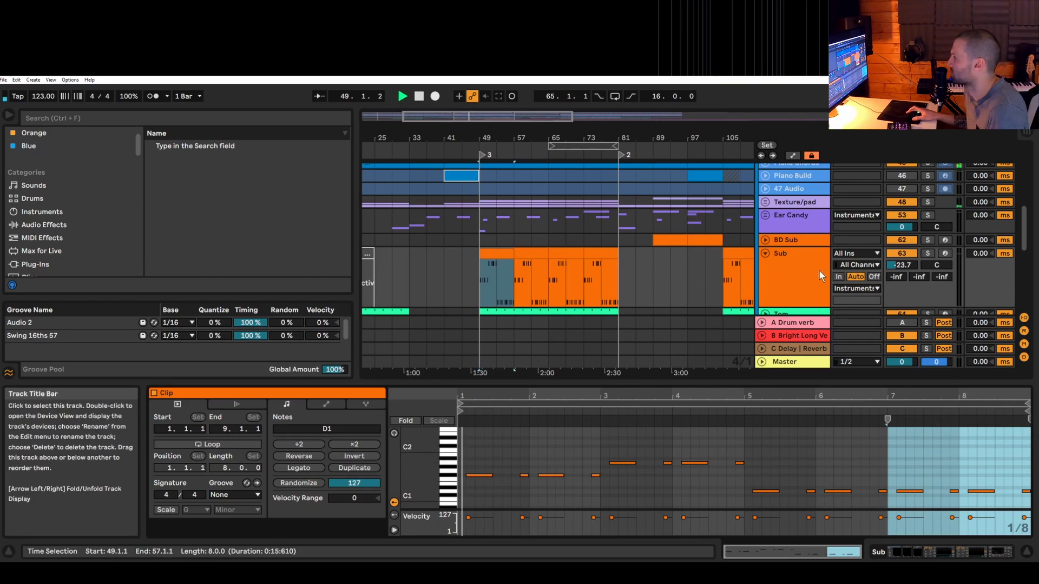
# Solo the Sub track and play it from bar 49, viewing its device chain before reopening its MIDI clip
pyautogui.press('space')
pyautogui.click(927, 253)
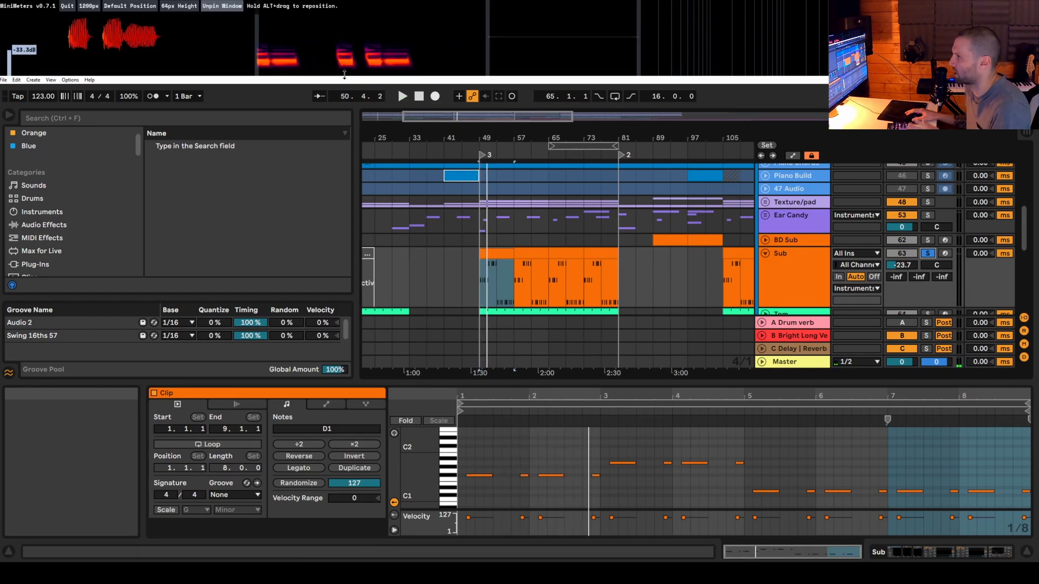
pyautogui.press('space')
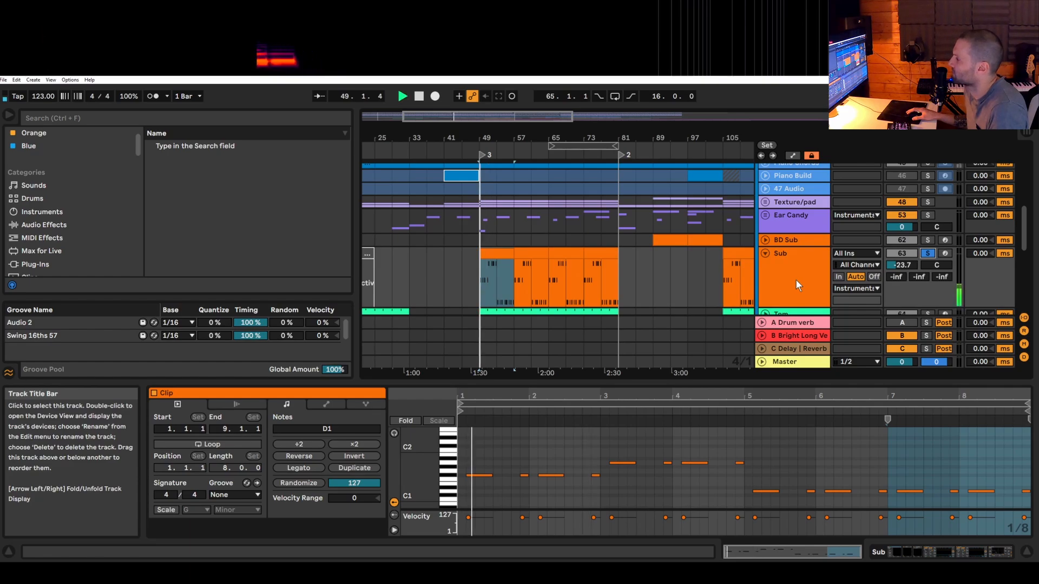
pyautogui.click(794, 280)
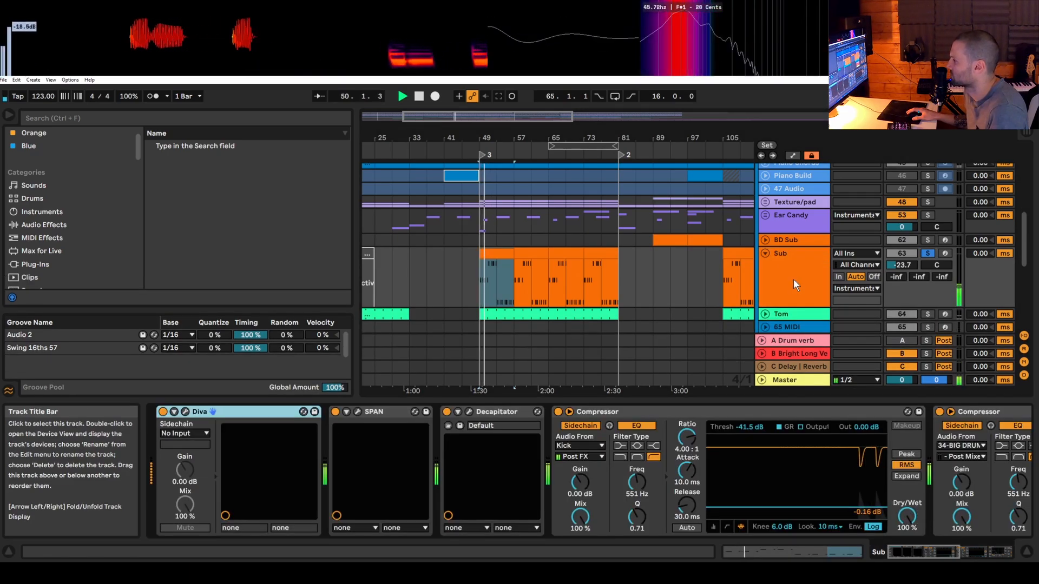
pyautogui.press('space')
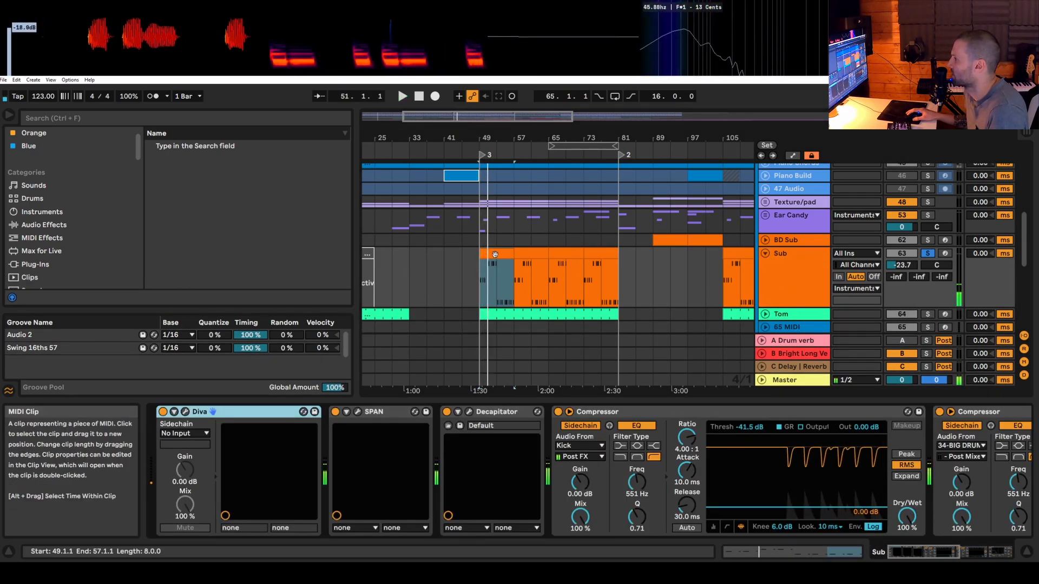
pyautogui.doubleClick(499, 253)
# Unfold the Drums group and solo the expanded Kick track 5 alongside the Sub
pyautogui.scroll(5, 790, 282)
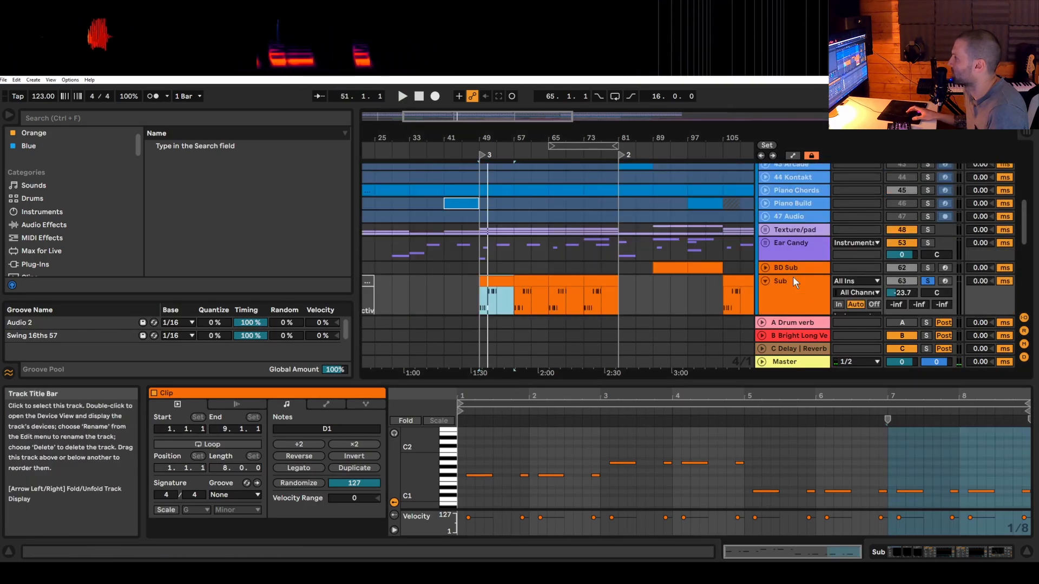
pyautogui.scroll(6, 791, 276)
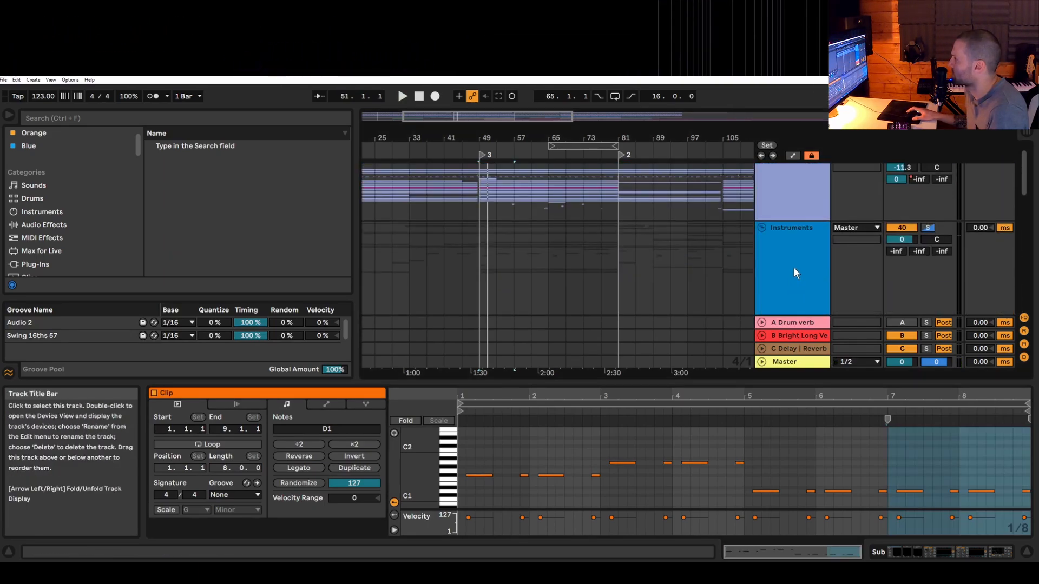
pyautogui.click(762, 169)
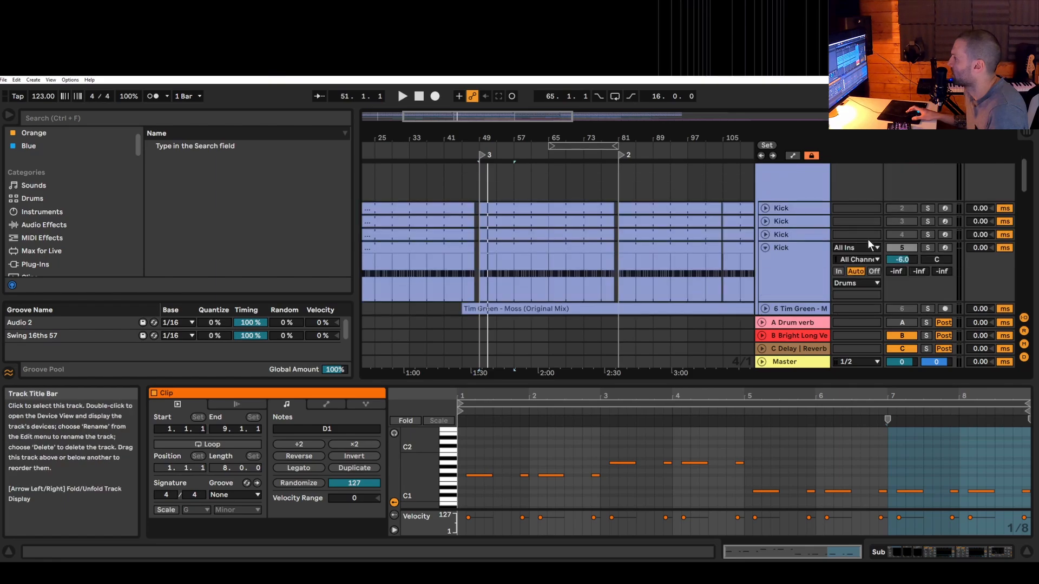
pyautogui.click(928, 247)
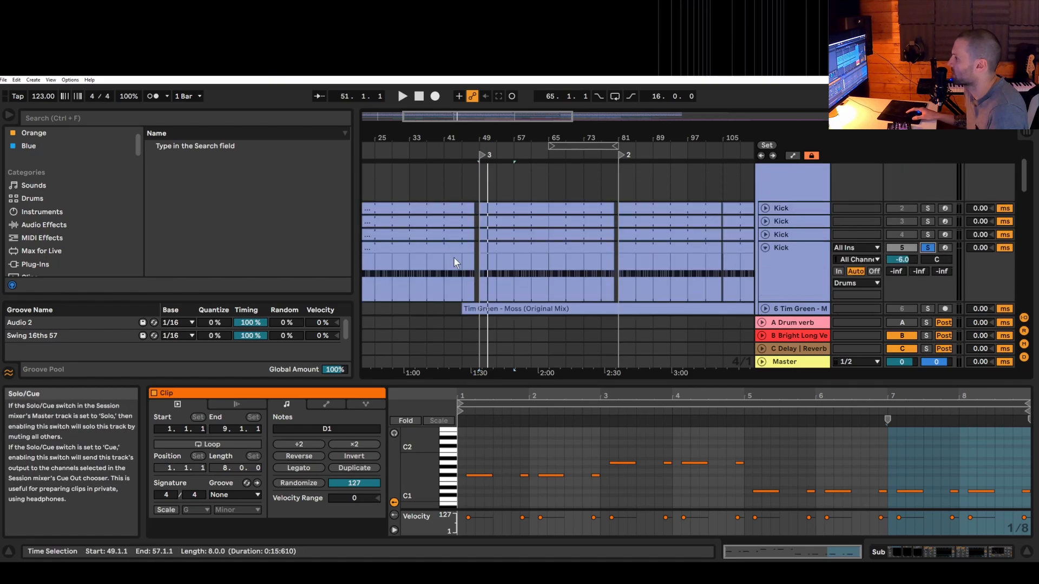
pyautogui.scroll(-3, 490, 260)
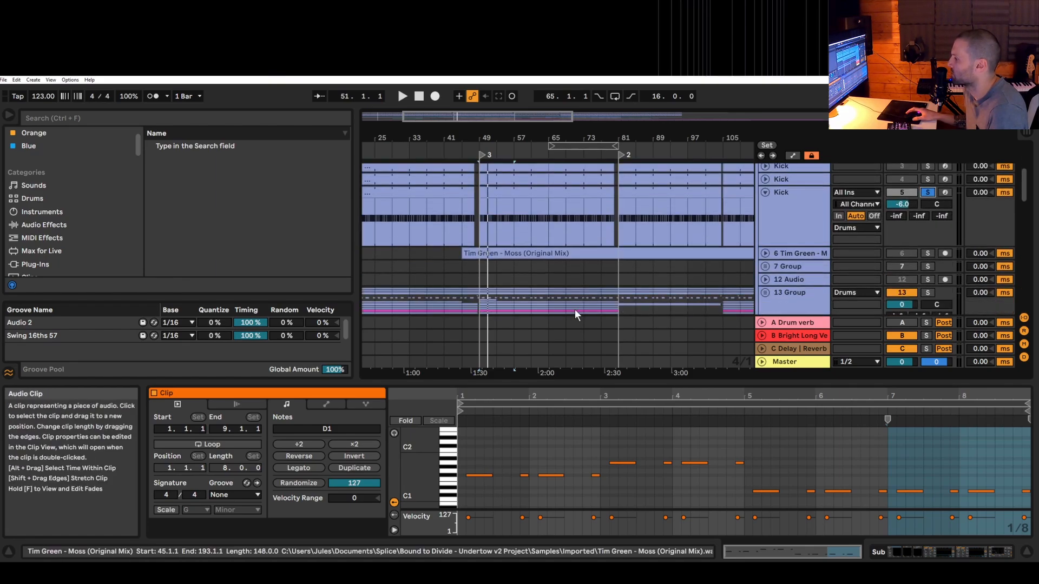
# Select the short F#1 note at the end of the Sub clip's first bar and play the soloed Kick and Sub together
pyautogui.click(481, 475)
pyautogui.click(524, 476)
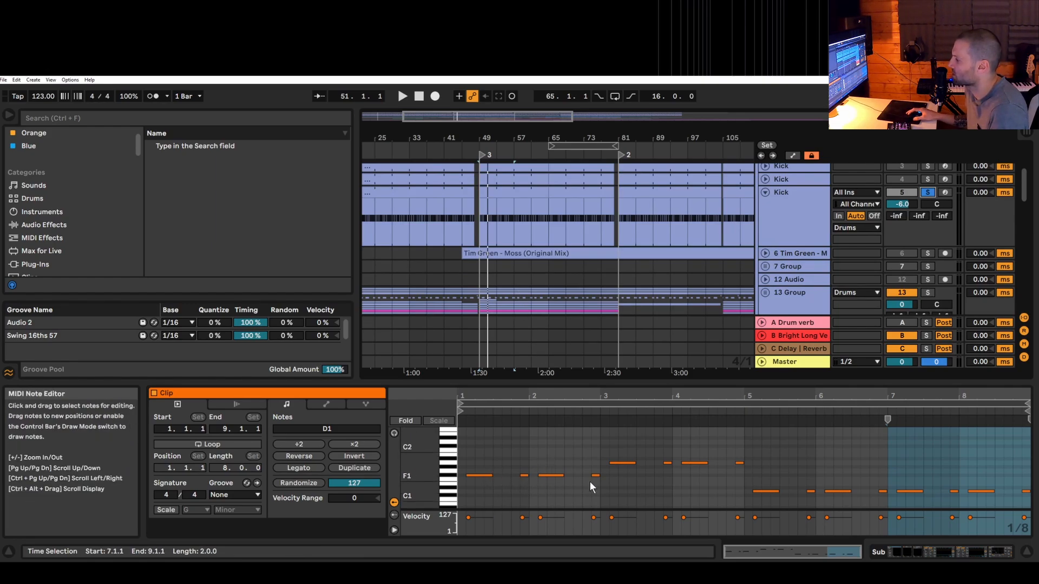
pyautogui.click(469, 476)
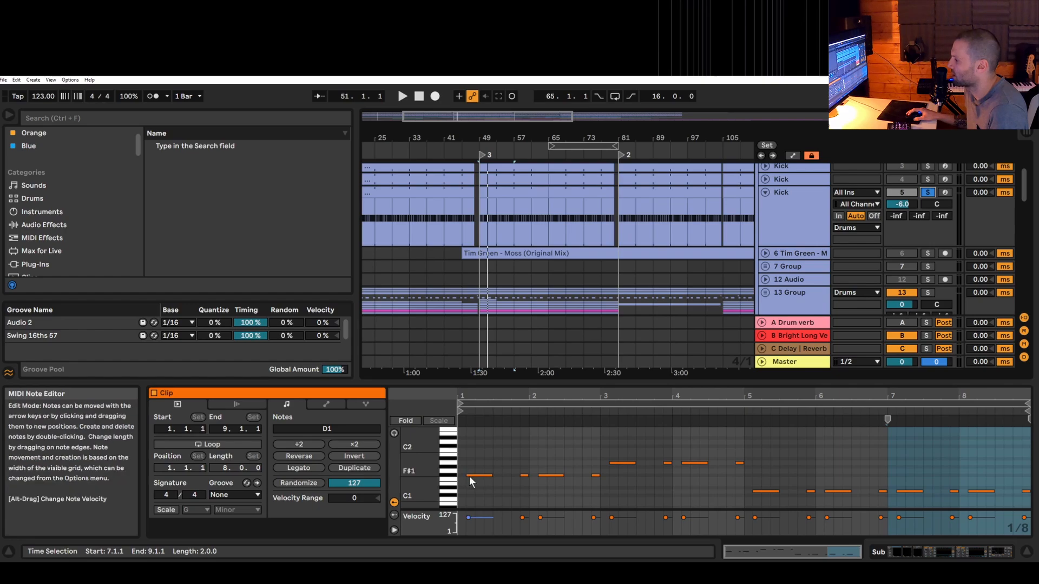
pyautogui.click(506, 482)
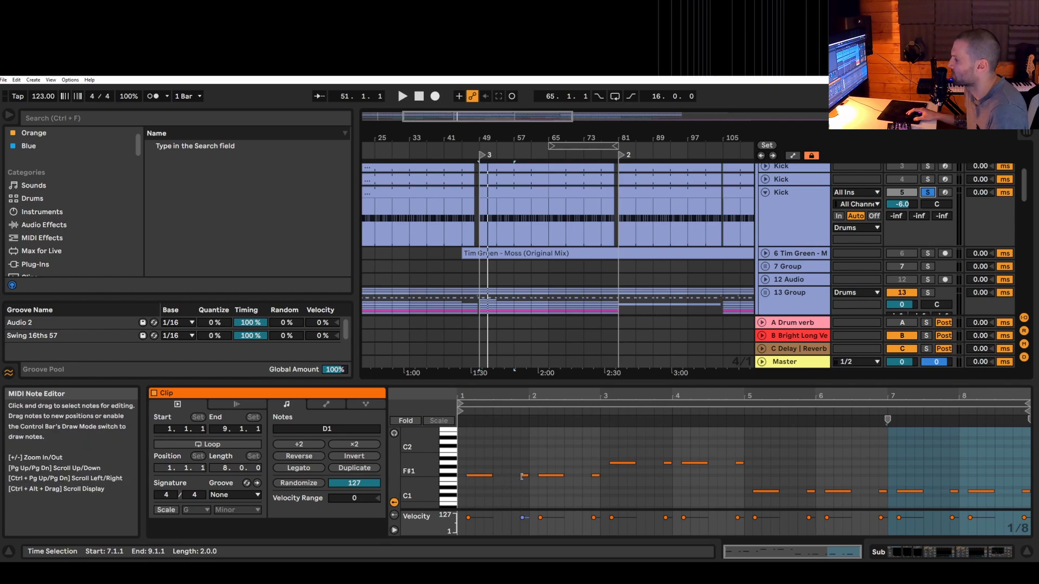
pyautogui.click(524, 477)
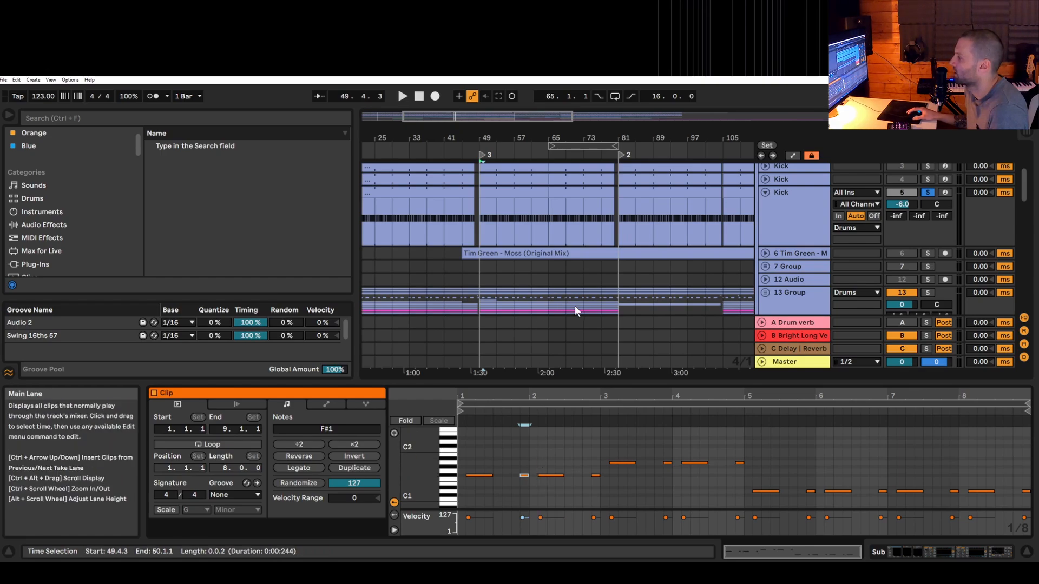
pyautogui.click(478, 223)
pyautogui.press('space')
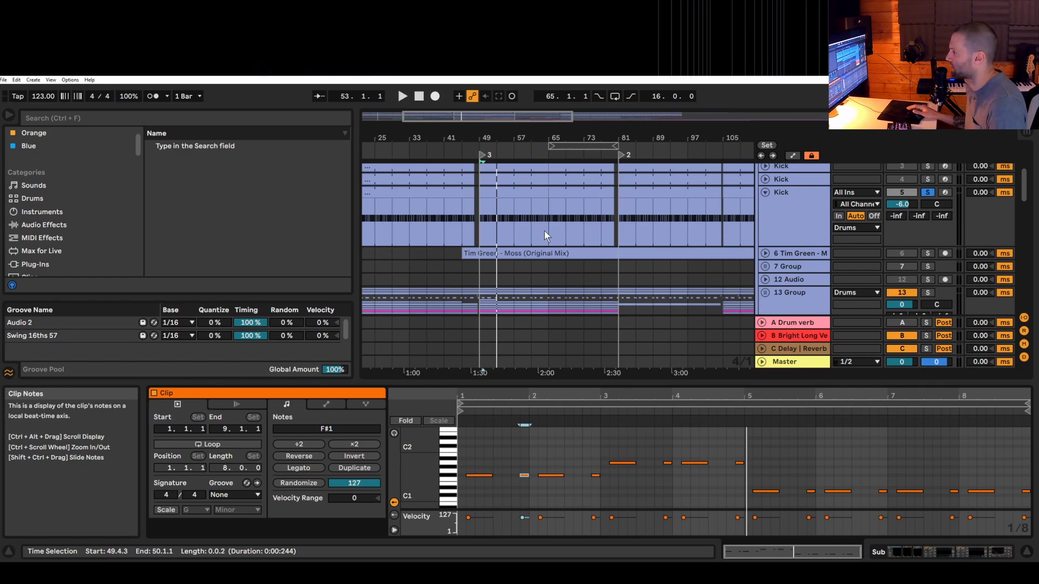
# Unfold the Tom track below the Sub in the Instruments group and show its device chain
pyautogui.moveTo(460, 115); pyautogui.dragTo(460, 168)
pyautogui.scroll(-3, 543, 278)
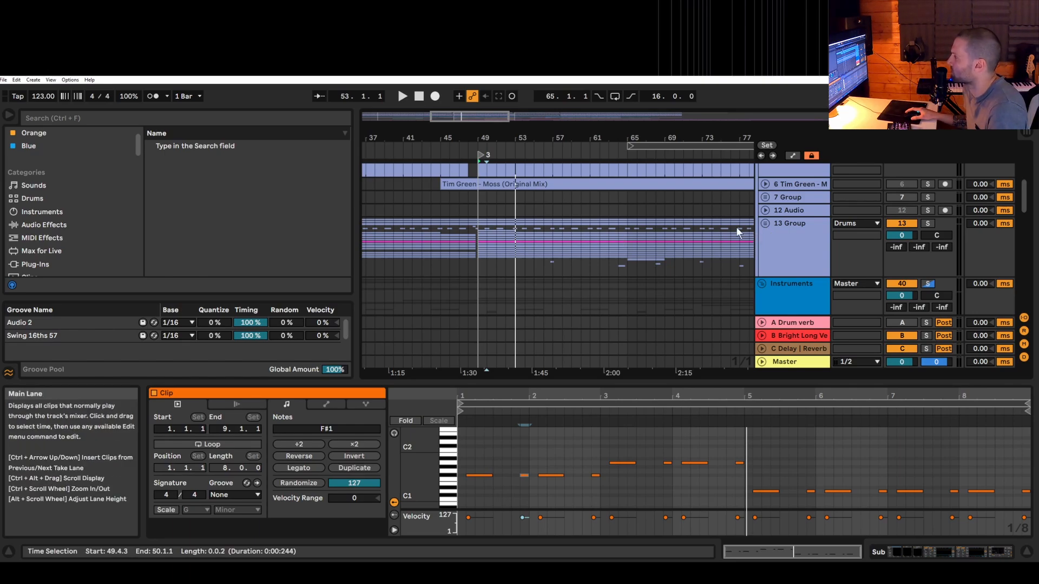
pyautogui.scroll(2, 600, 223)
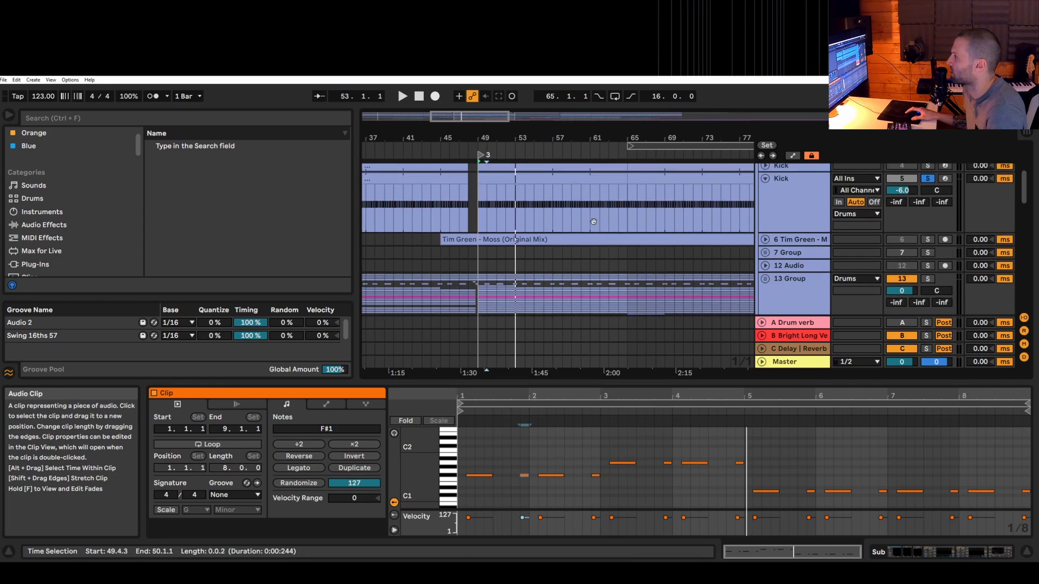
pyautogui.scroll(-3, 593, 221)
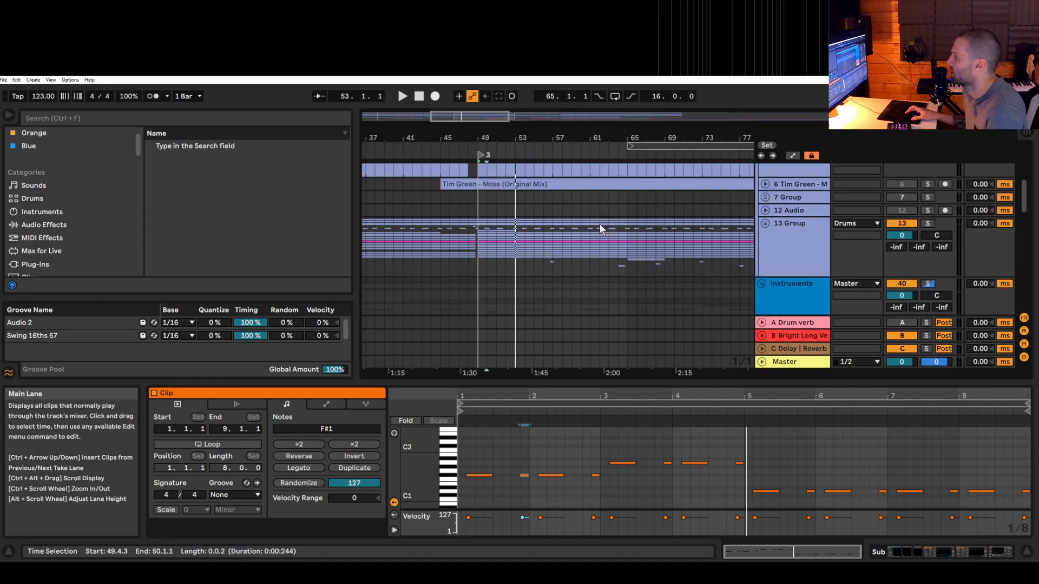
pyautogui.scroll(-5, 599, 223)
pyautogui.scroll(3, 603, 228)
pyautogui.scroll(-3, 608, 222)
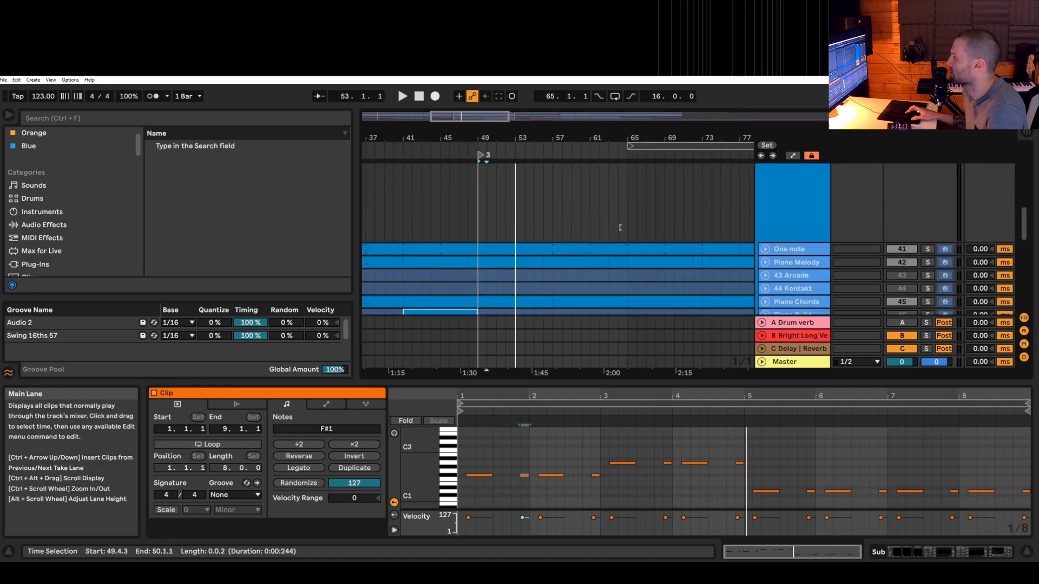
pyautogui.scroll(-10, 618, 229)
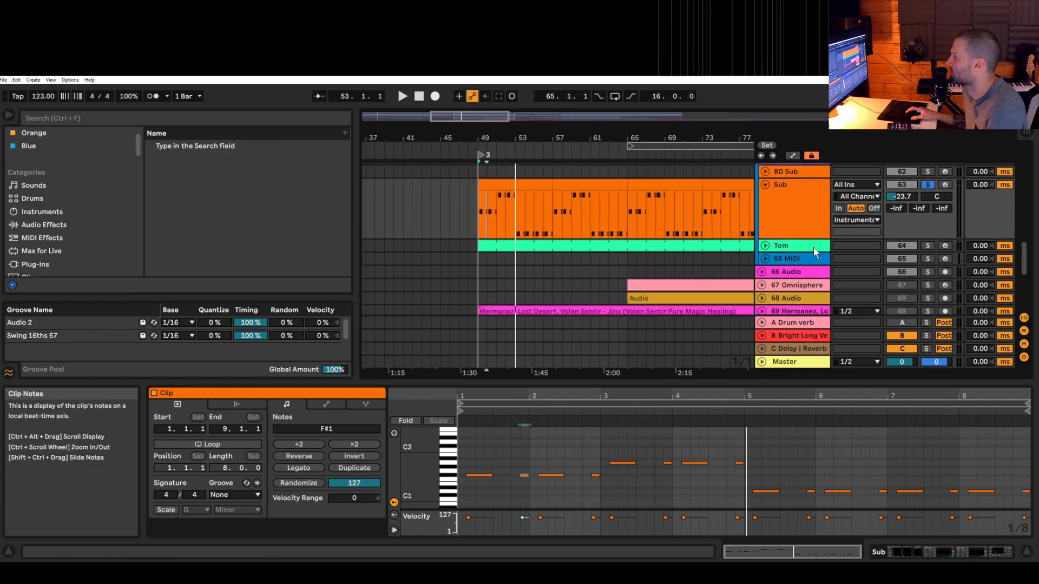
pyautogui.click(766, 247)
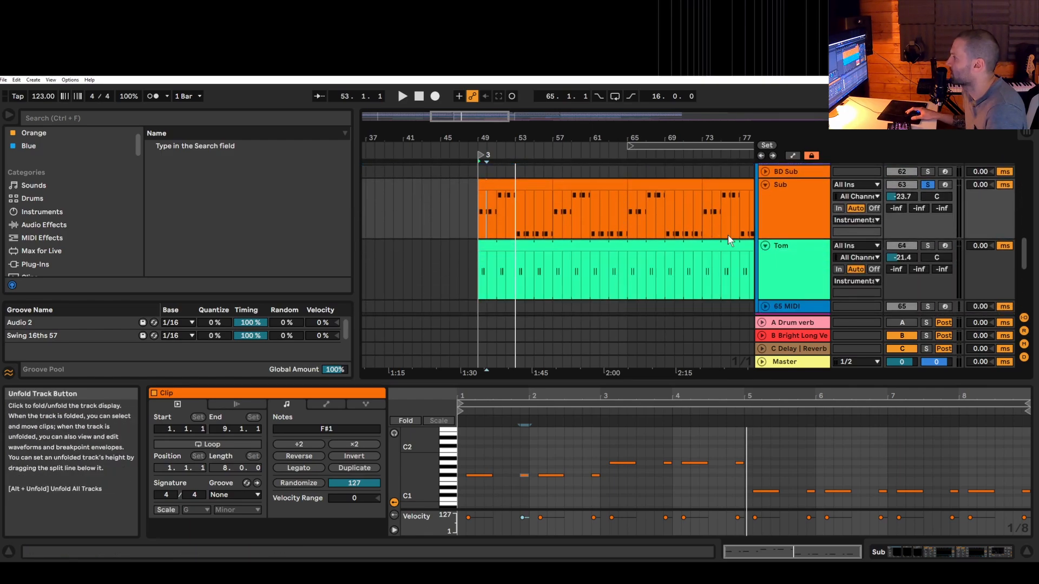
pyautogui.moveTo(463, 139); pyautogui.dragTo(464, 172)
pyautogui.doubleClick(796, 278)
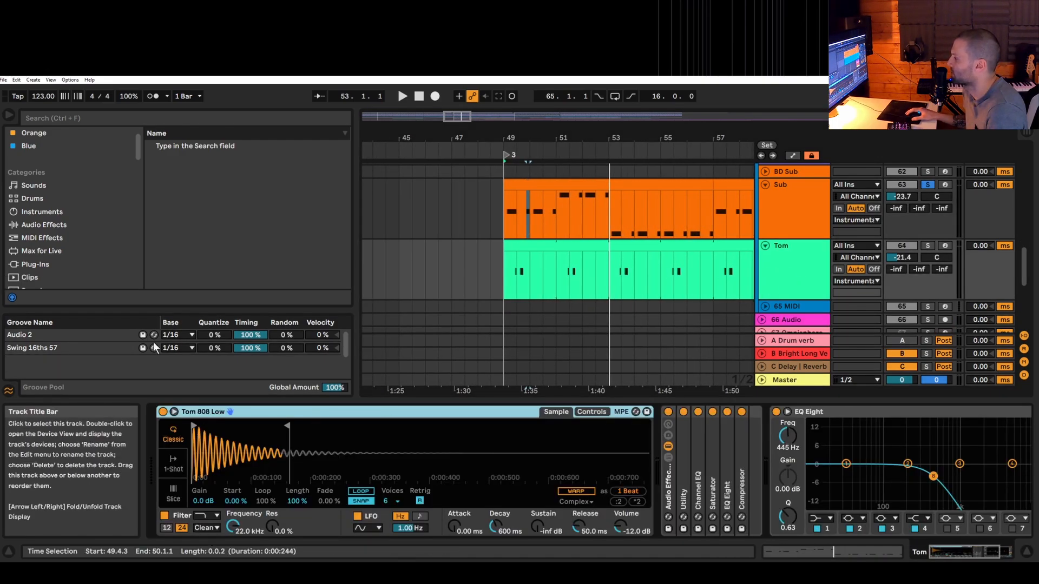
# Browse the template Live Sets and examine the listed tracks, including the Tom track in the Percs group
pyautogui.scroll(-3, 50, 262)
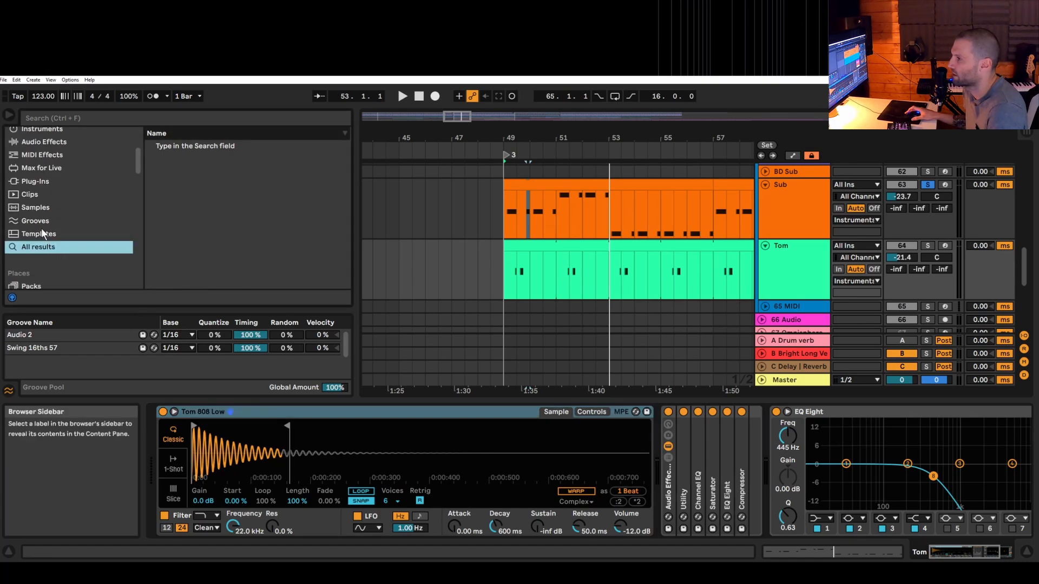
pyautogui.click(42, 234)
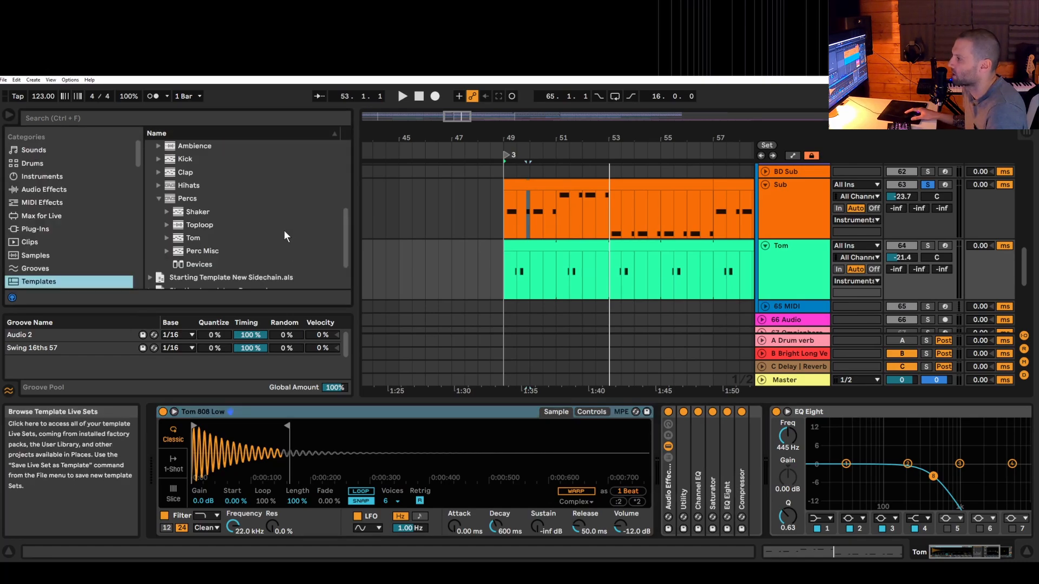
pyautogui.scroll(2, 191, 212)
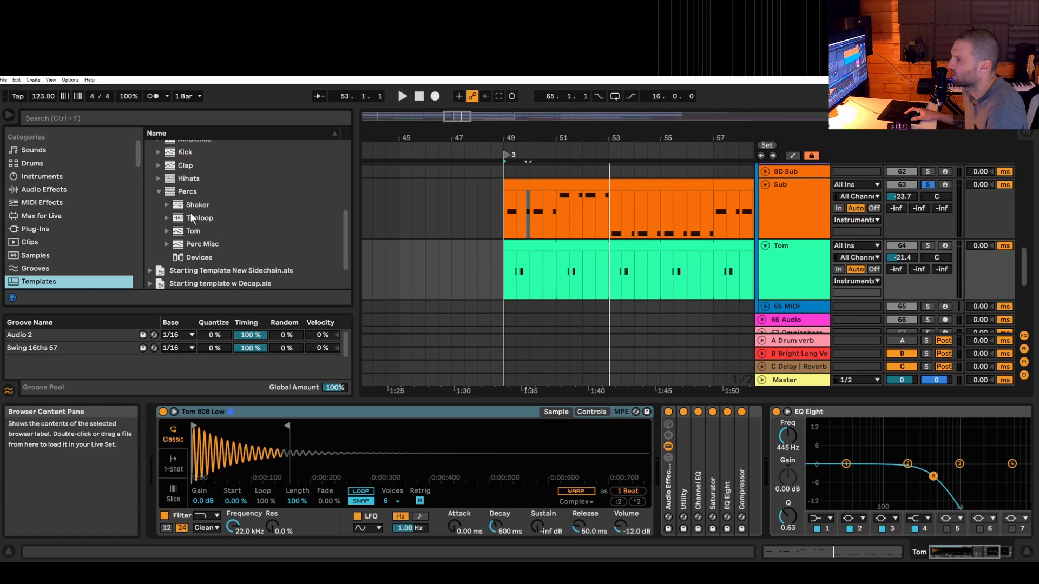
pyautogui.scroll(2, 190, 216)
pyautogui.scroll(-2, 188, 219)
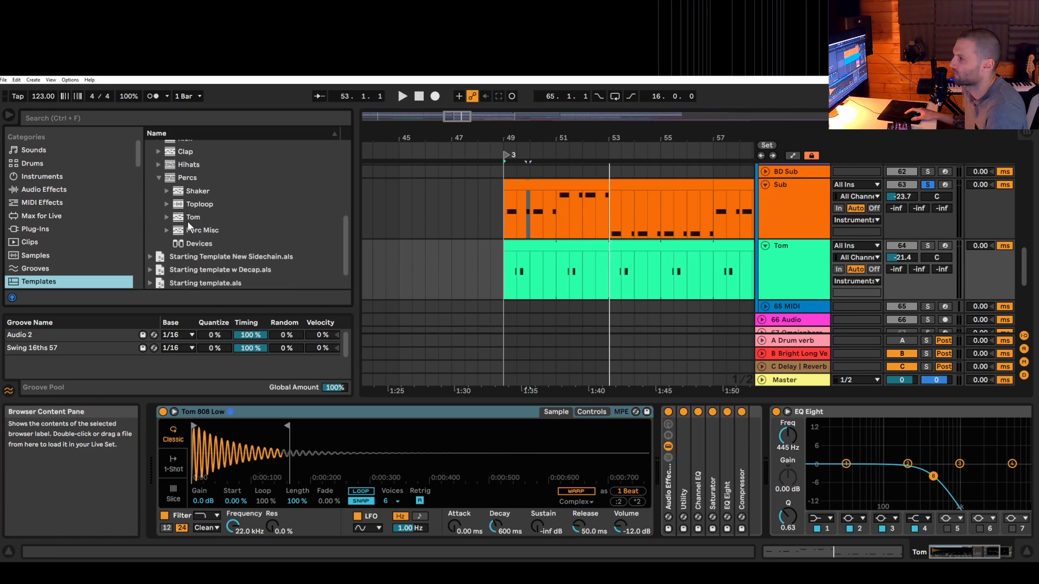
pyautogui.scroll(-1, 187, 222)
pyautogui.scroll(4, 187, 221)
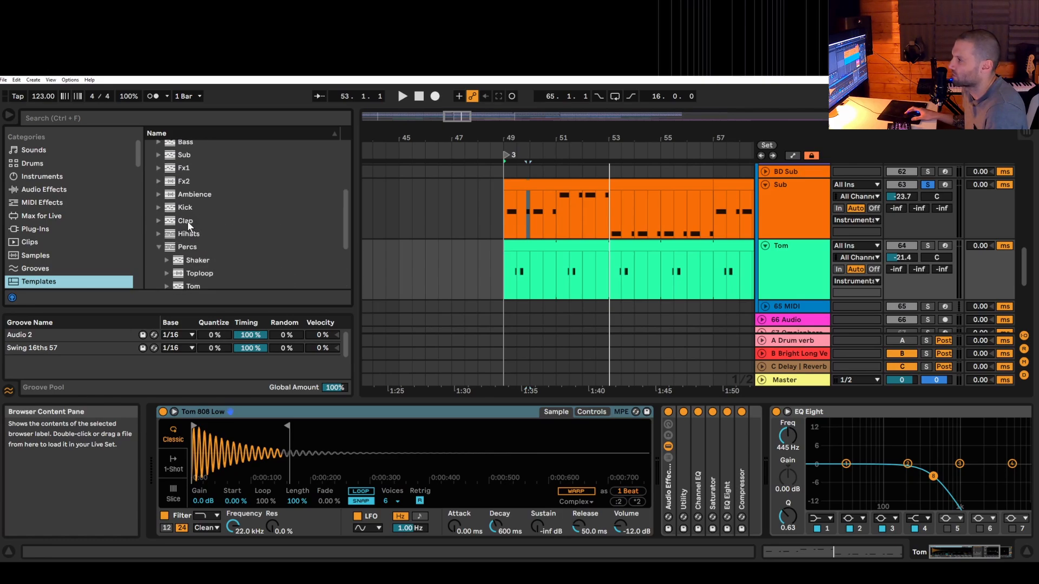
pyautogui.scroll(3, 187, 222)
pyautogui.scroll(-4, 187, 227)
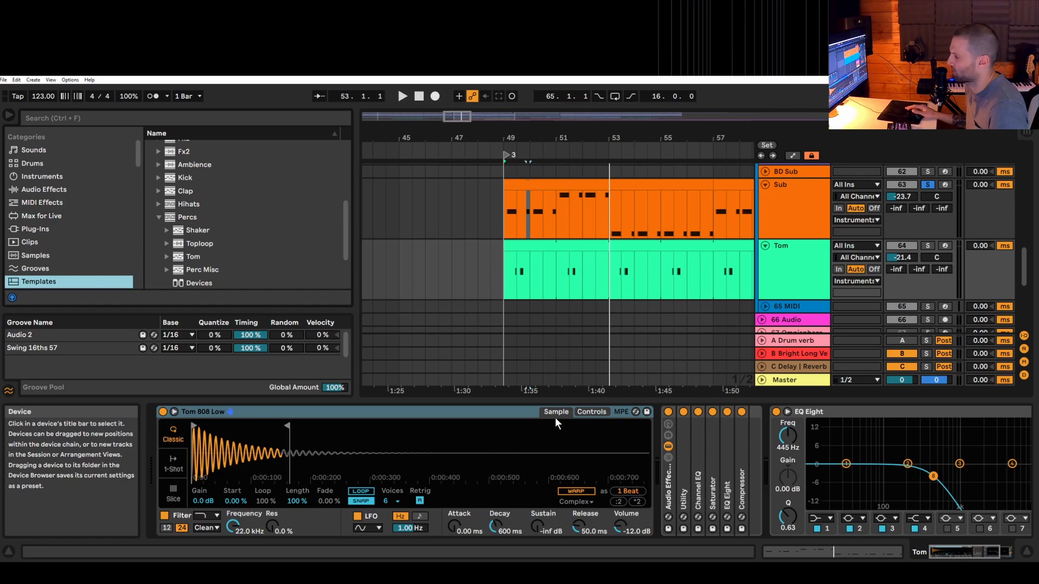
# Compare the Tom and Sub note placement from bar 49 and select the Tom clip's time from 49.1.1 to 49.4.1
pyautogui.click(503, 292)
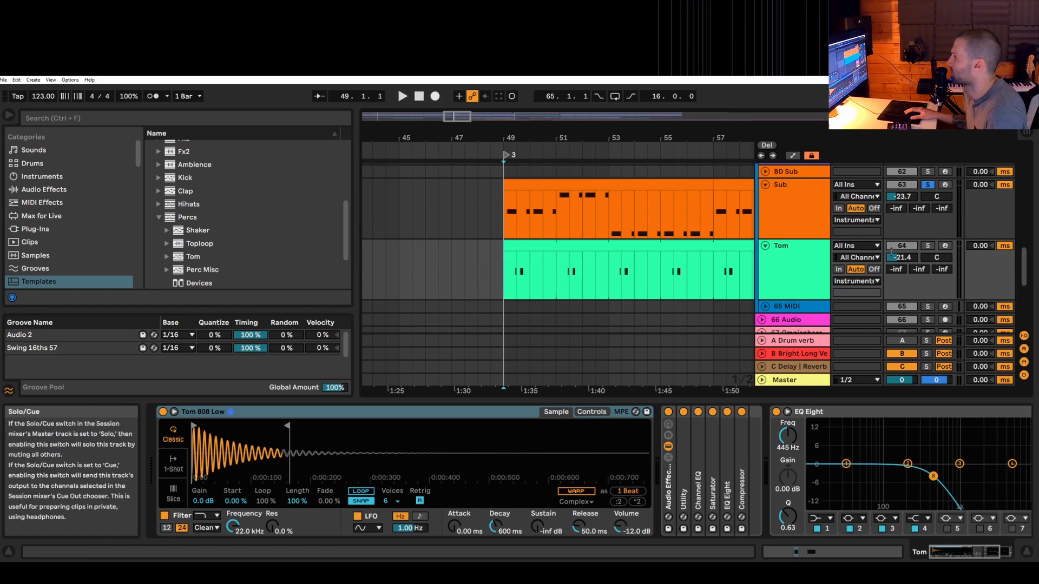
pyautogui.moveTo(473, 138); pyautogui.dragTo(398, 232)
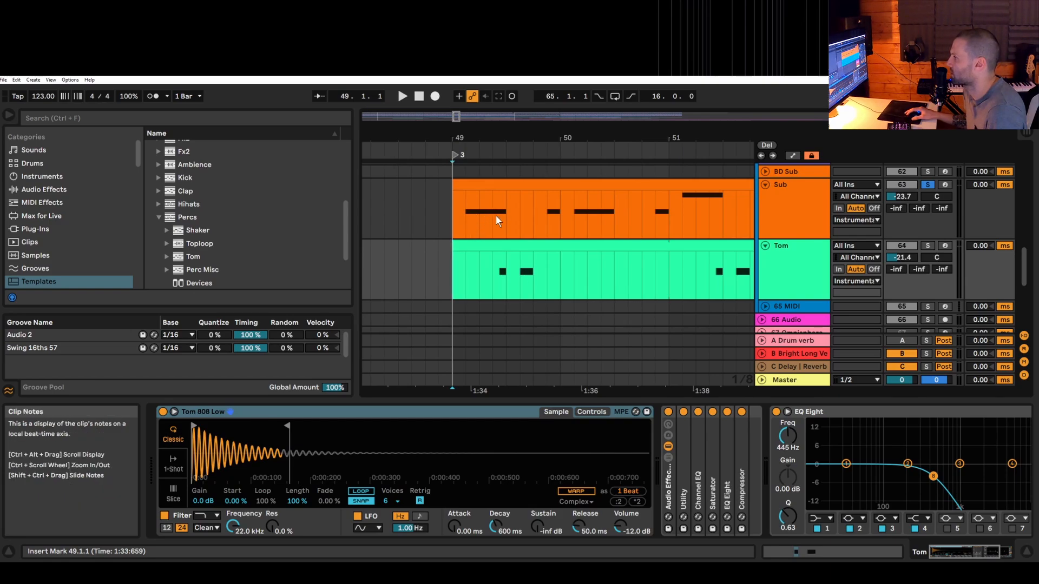
pyautogui.moveTo(506, 272); pyautogui.dragTo(503, 273)
pyautogui.click(459, 278)
pyautogui.moveTo(460, 278); pyautogui.dragTo(538, 277)
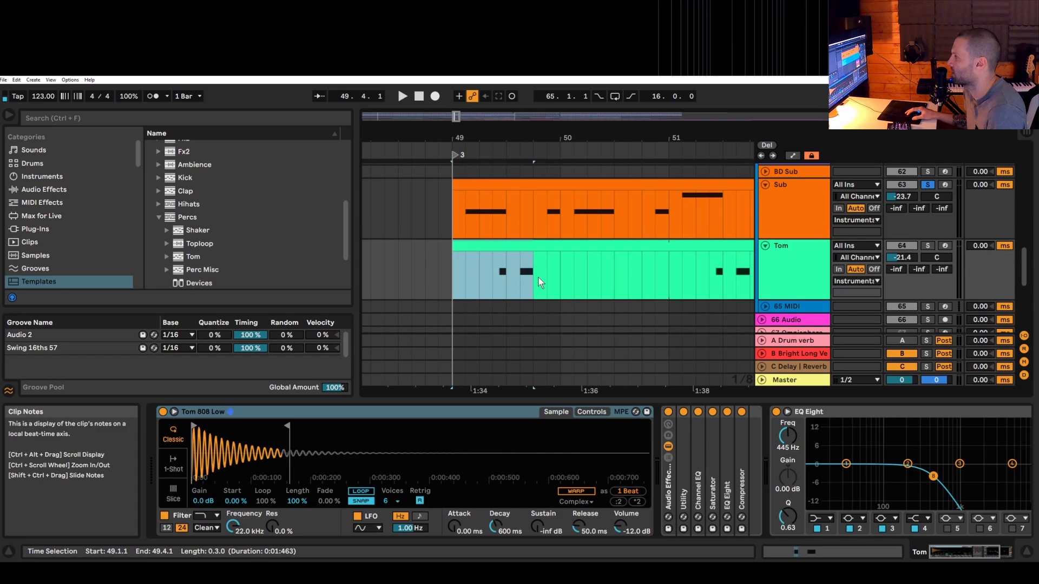
# Solo the Tom track alongside the Sub and play both from bar 49
pyautogui.click(927, 246)
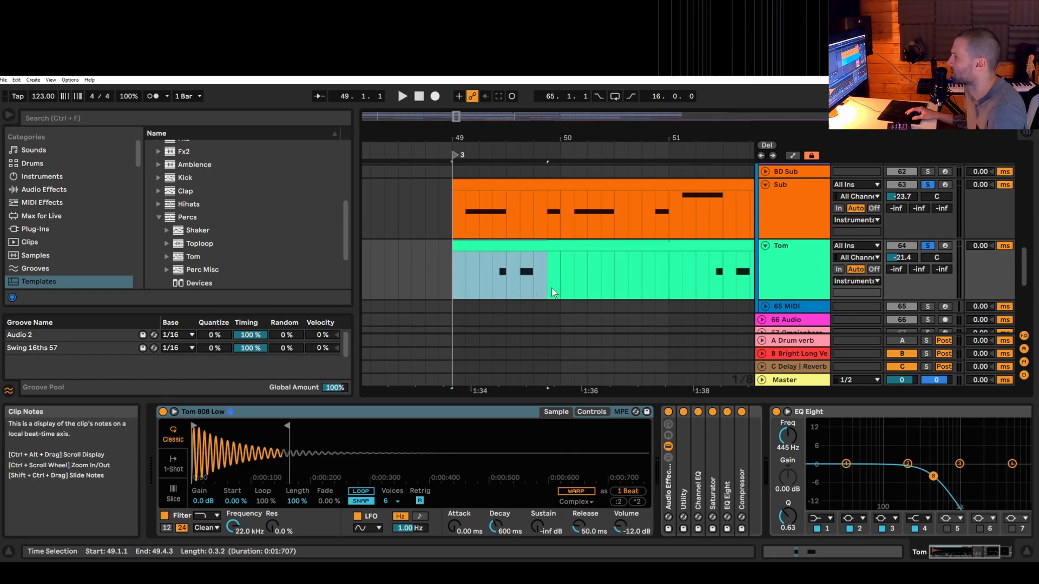
pyautogui.press('space')
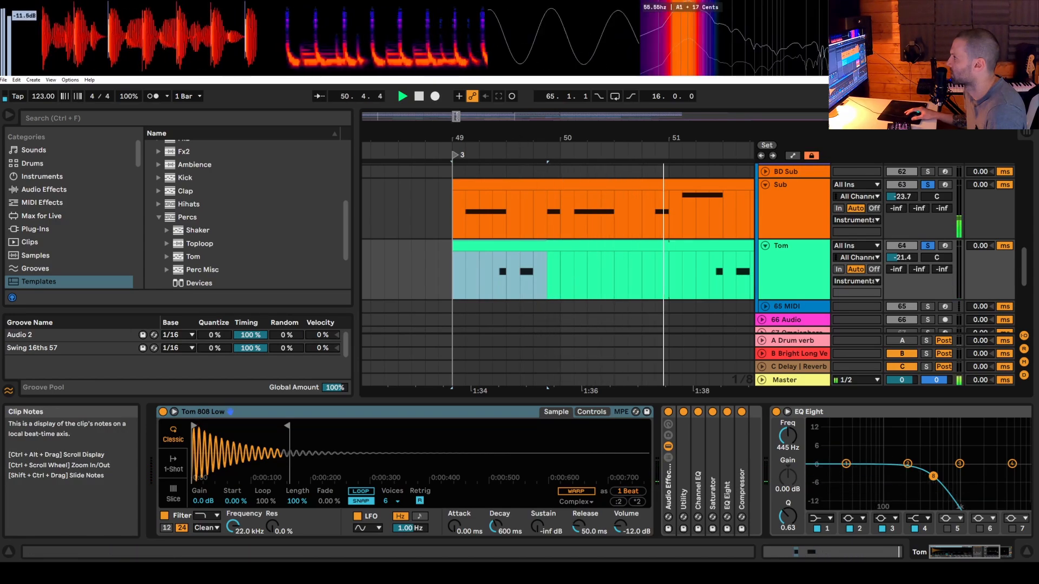
pyautogui.moveTo(456, 117); pyautogui.dragTo(459, 99)
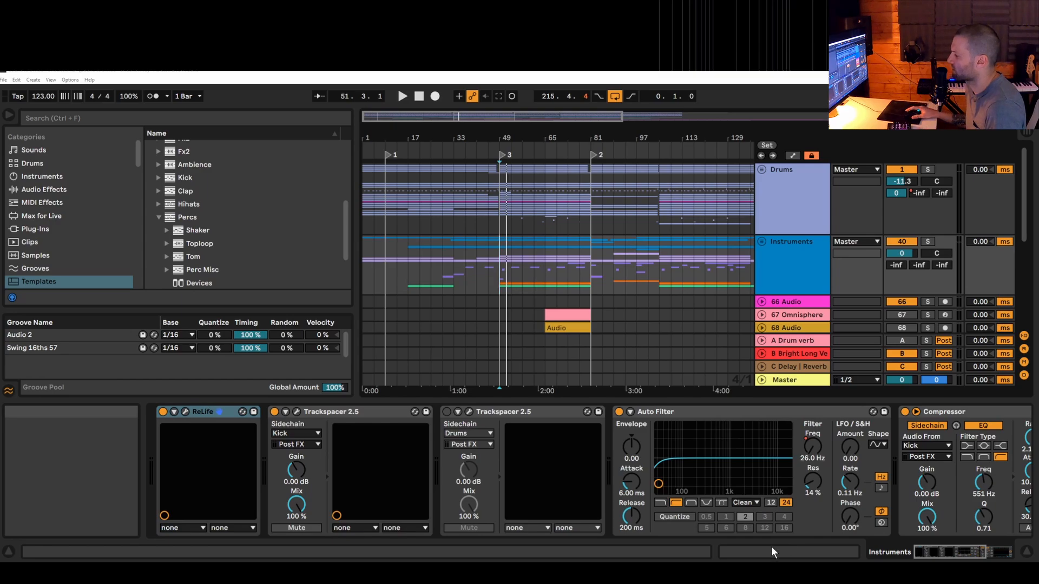
# Switch to the Undertow v1 Live Set and fold the Instruments group
pyautogui.moveTo(724, 574)
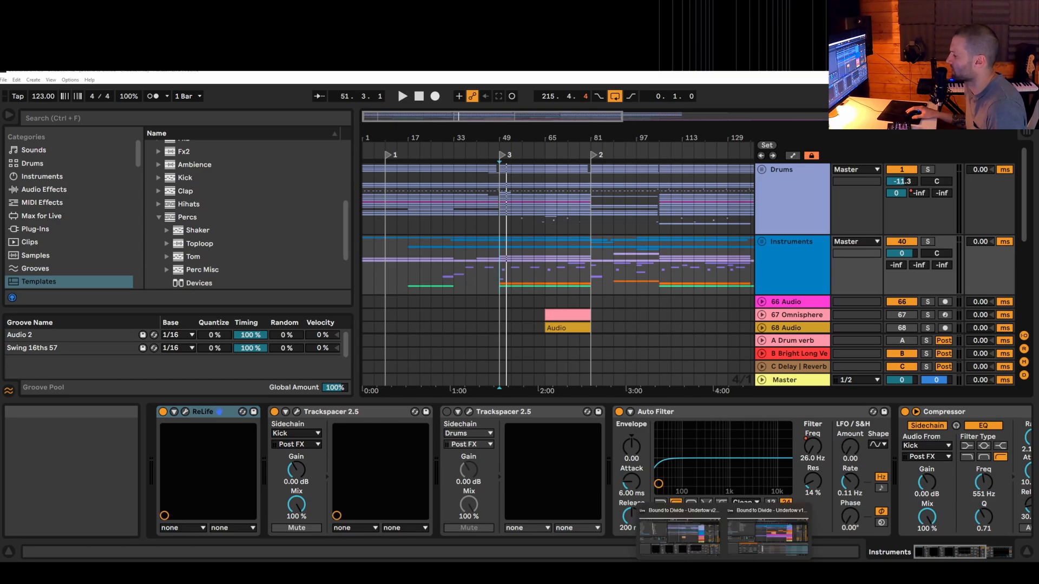
pyautogui.click(741, 535)
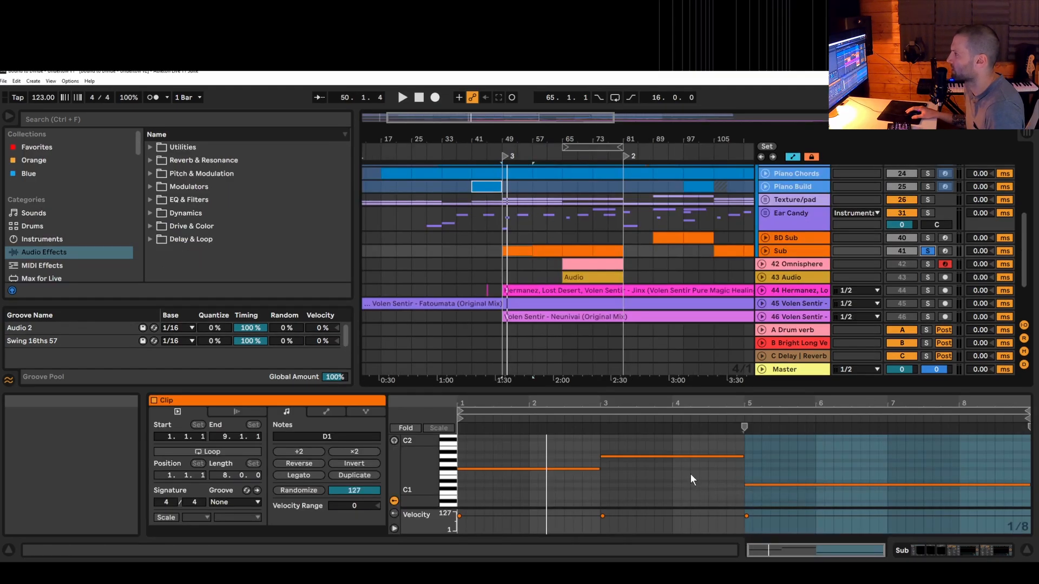
pyautogui.scroll(2, 542, 295)
pyautogui.scroll(2, 542, 294)
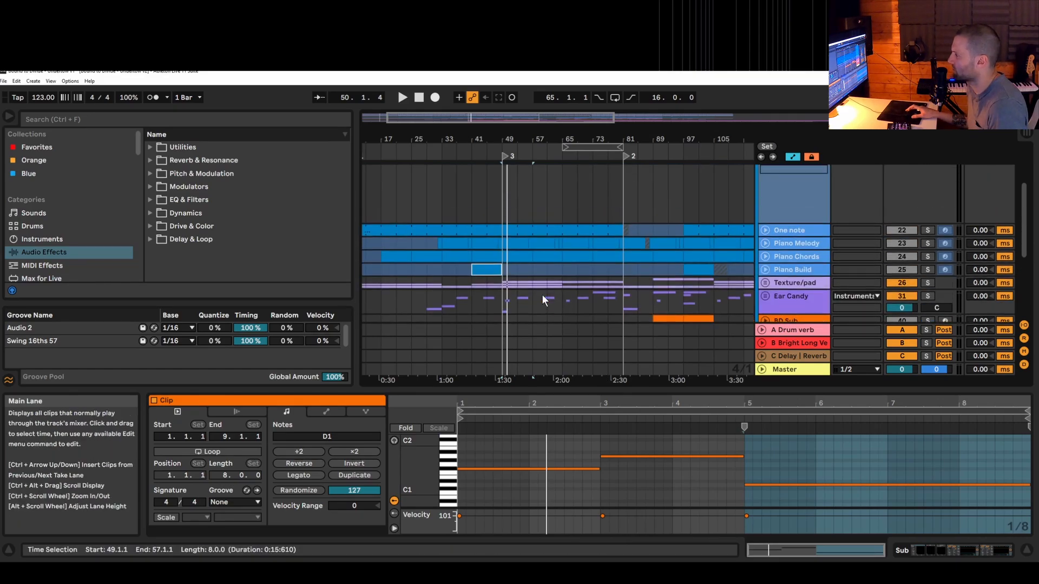
pyautogui.scroll(5, 544, 288)
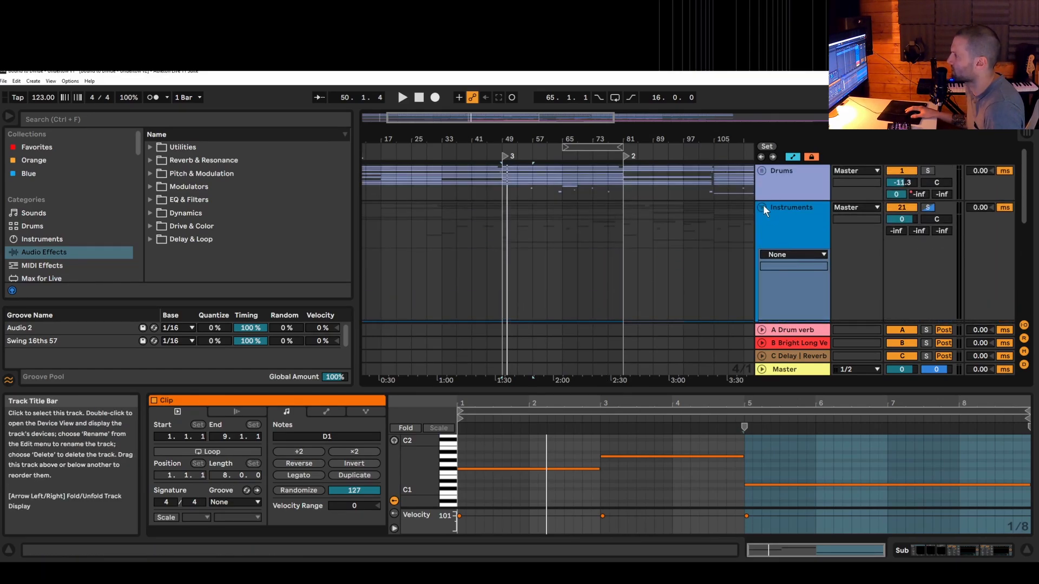
pyautogui.click(764, 207)
# Play Undertow v1 from 49.1.1, unsolo the Instruments group and solo the Drums group
pyautogui.click(505, 233)
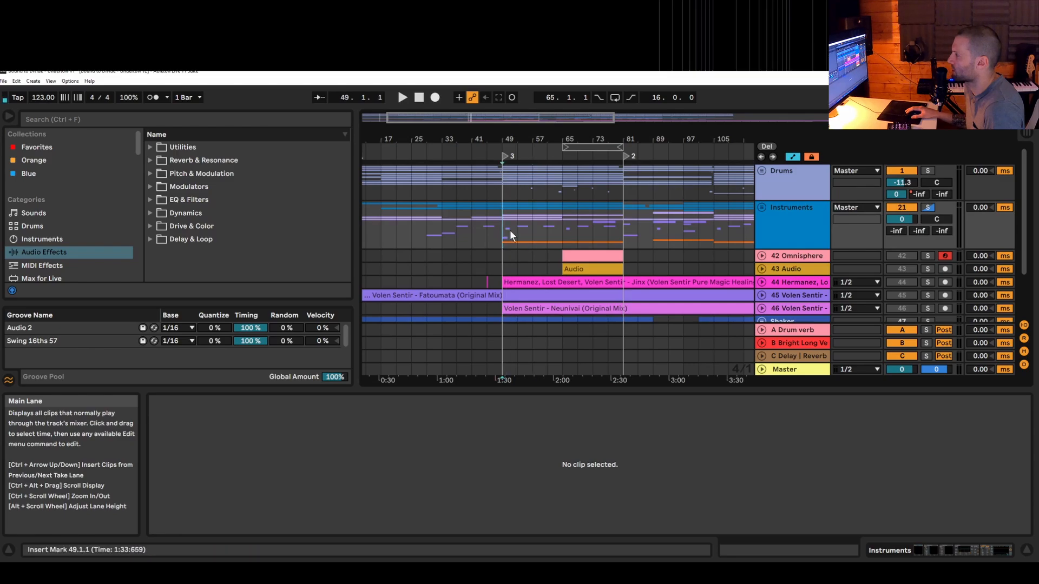
pyautogui.press('space')
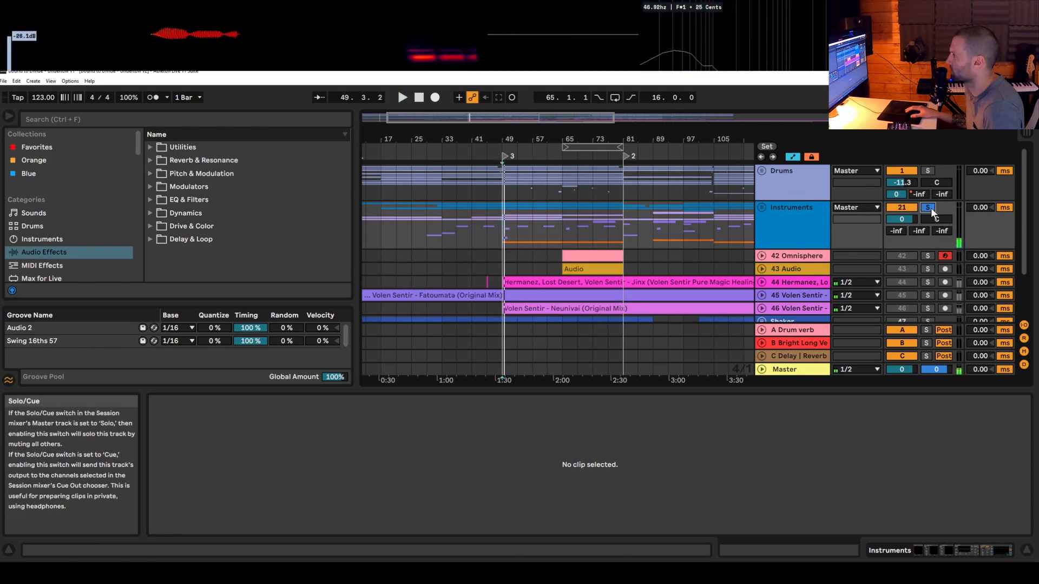
pyautogui.click(929, 208)
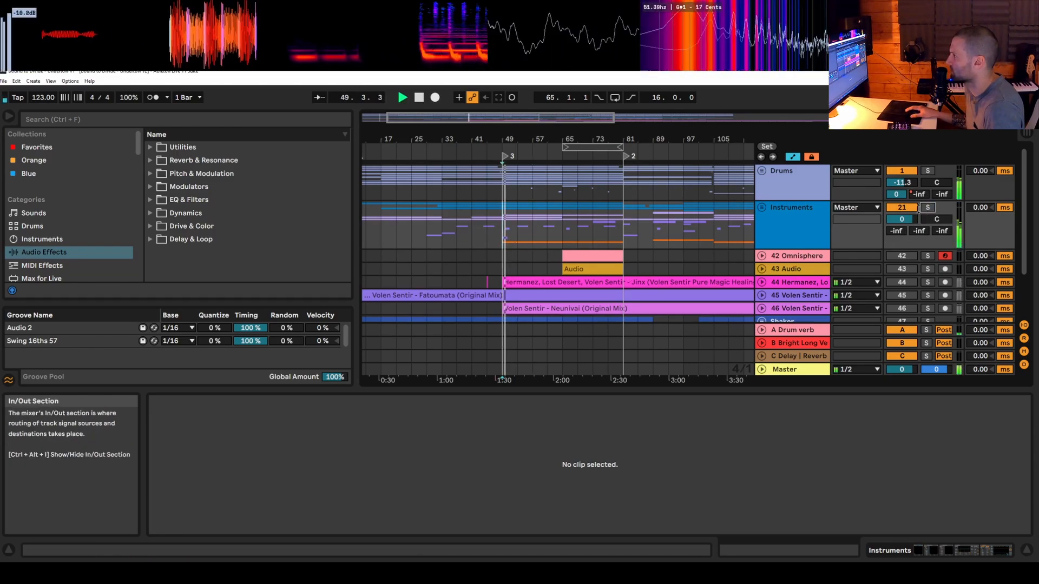
pyautogui.click(927, 171)
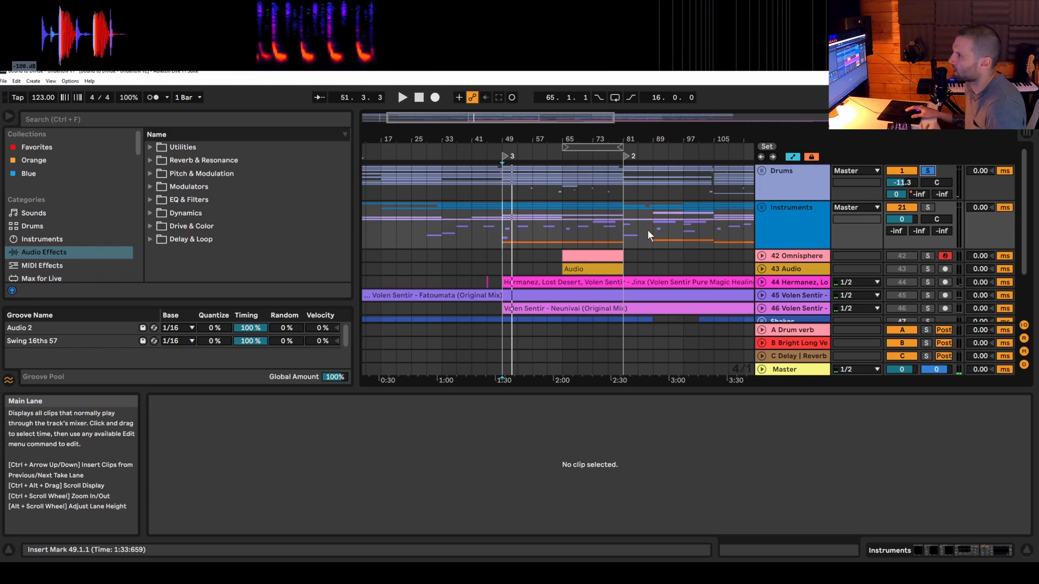
# Solo the Hermanez reference on track 44 and play it, with the insert mark at bar 49
pyautogui.click(928, 281)
pyautogui.press('space')
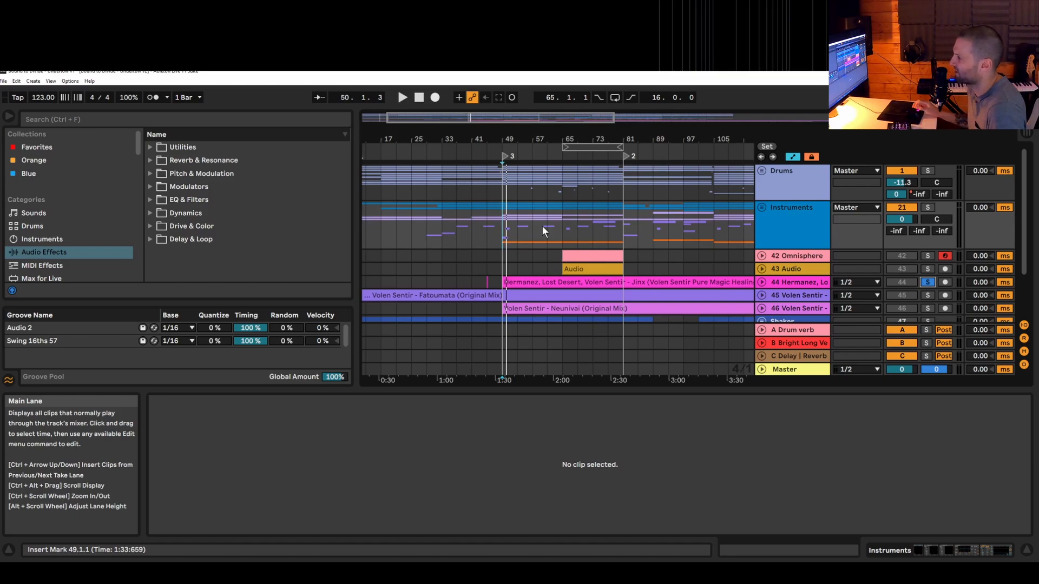
pyautogui.moveTo(470, 117); pyautogui.dragTo(545, 312)
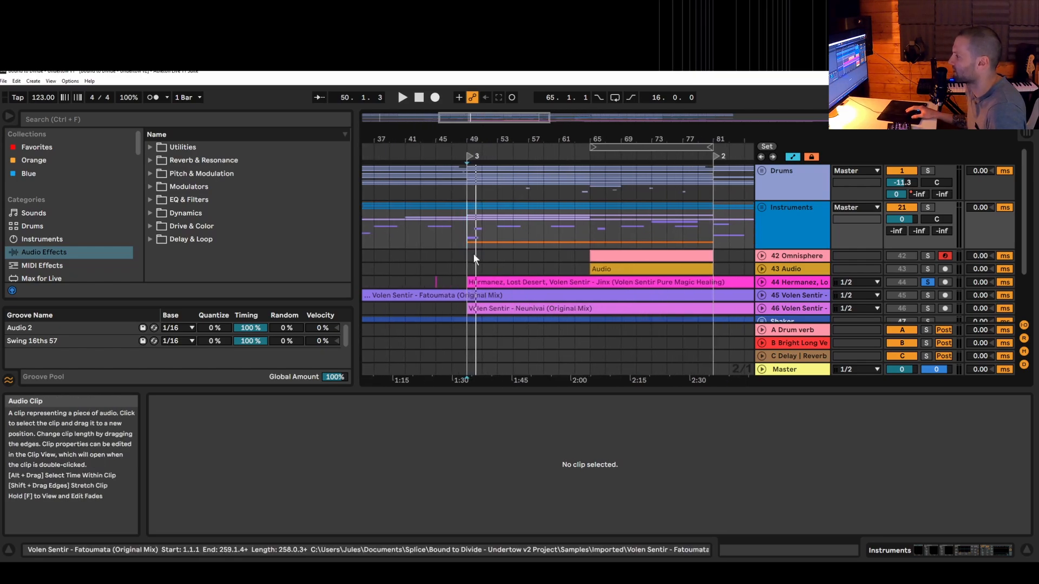
pyautogui.click(466, 235)
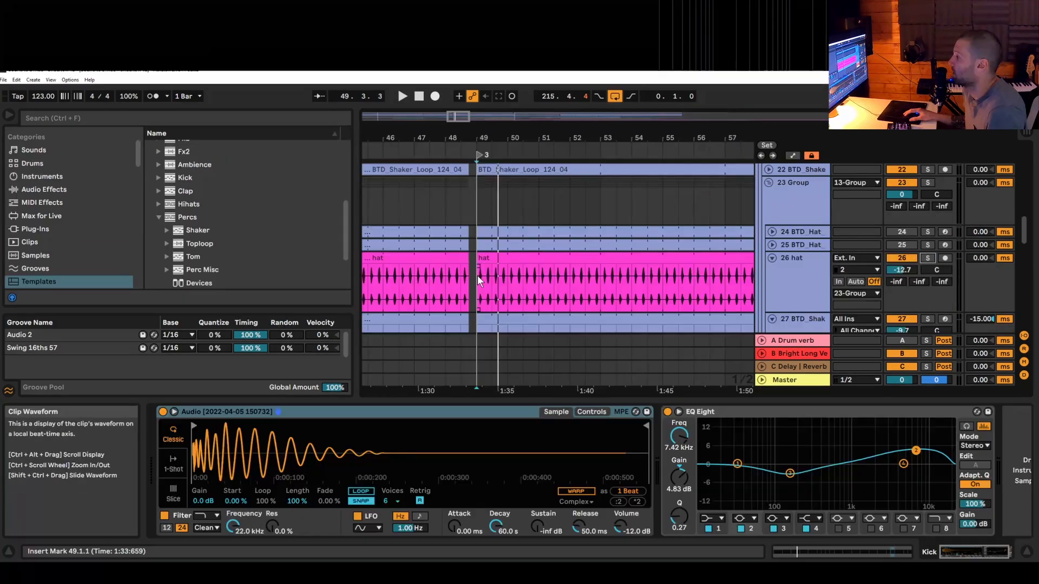
# Return to the Undertow v2 Live Set, place the insert mark at 49.1.1 and fold the 23 Group with its neighbouring drum tracks
pyautogui.click(477, 275)
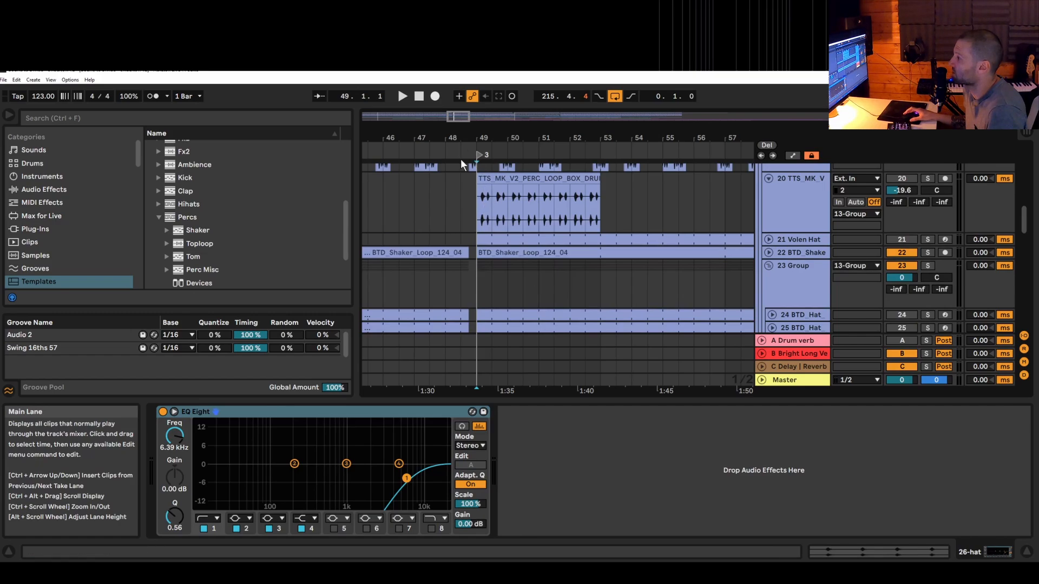
pyautogui.moveTo(454, 116); pyautogui.dragTo(460, 57)
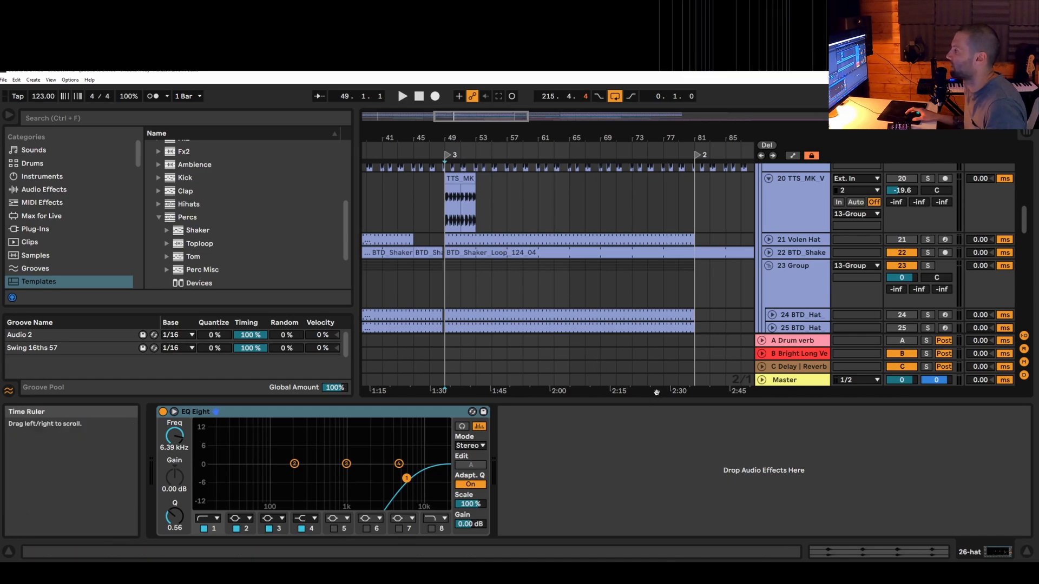
pyautogui.keyDown('alt'); pyautogui.click(767, 266); pyautogui.keyUp('alt')
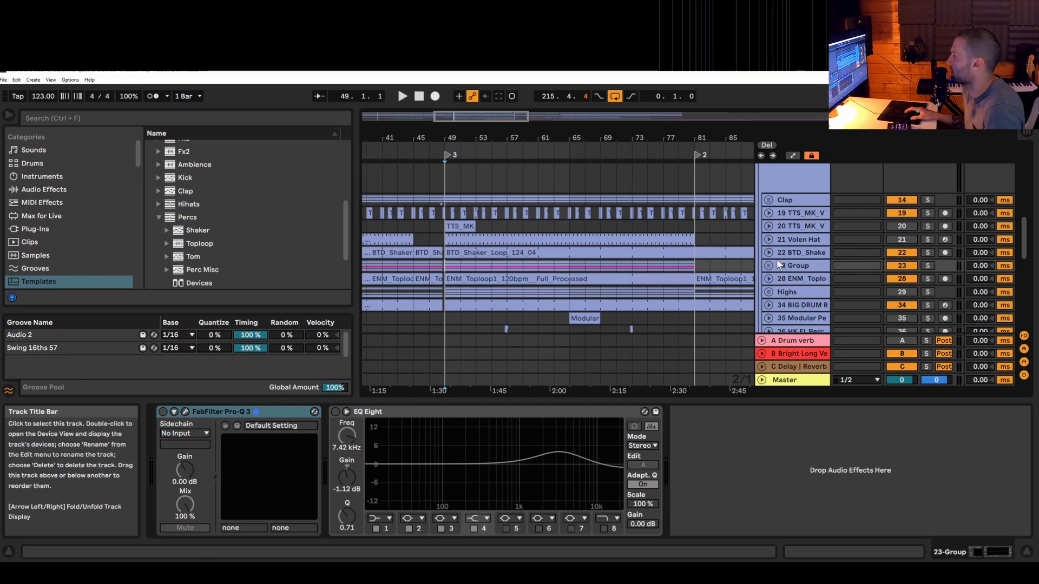
# Show the Master track's device chain and examine its devices from SPAN back to FabFilter Pro-Q 3 and EQ Eight
pyautogui.click(800, 381)
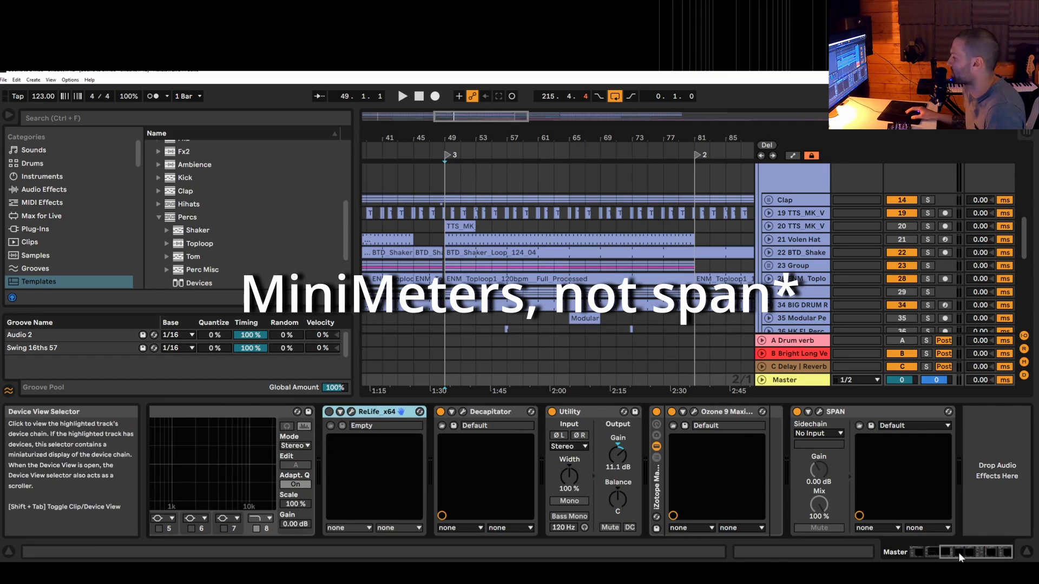
pyautogui.moveTo(960, 553); pyautogui.dragTo(920, 552)
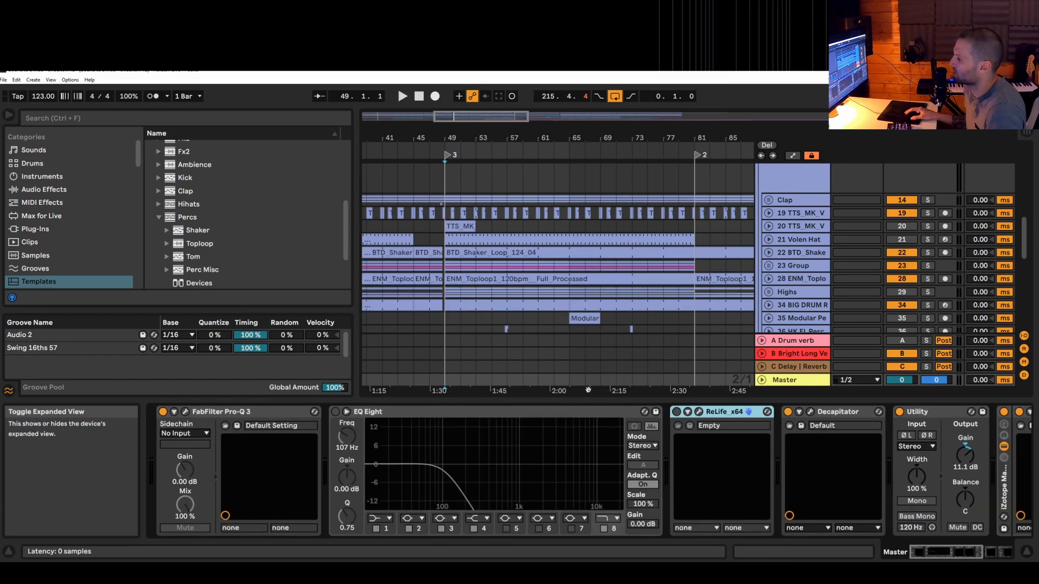
pyautogui.scroll(-5, 786, 268)
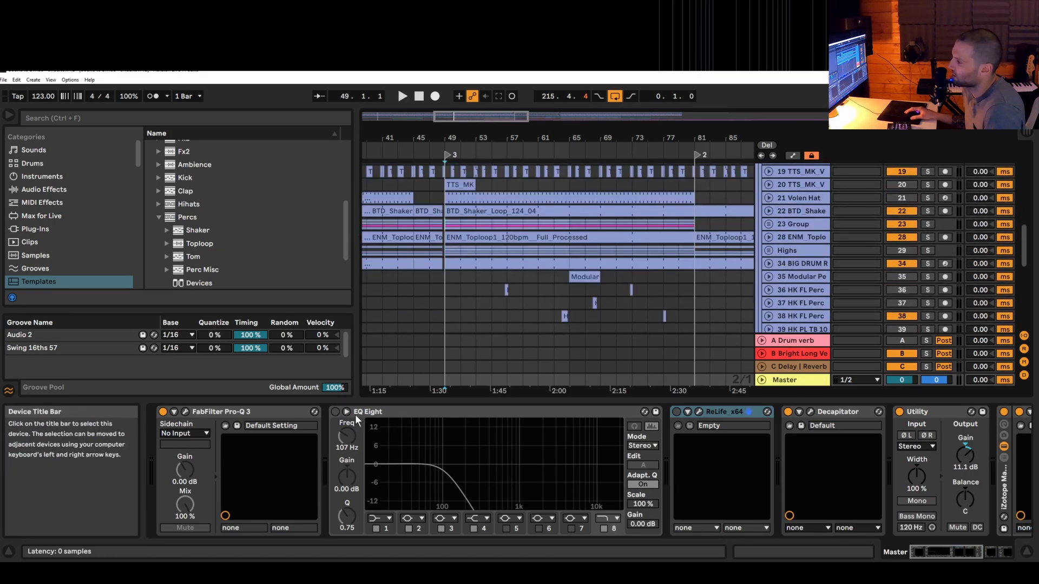
pyautogui.scroll(3, 792, 311)
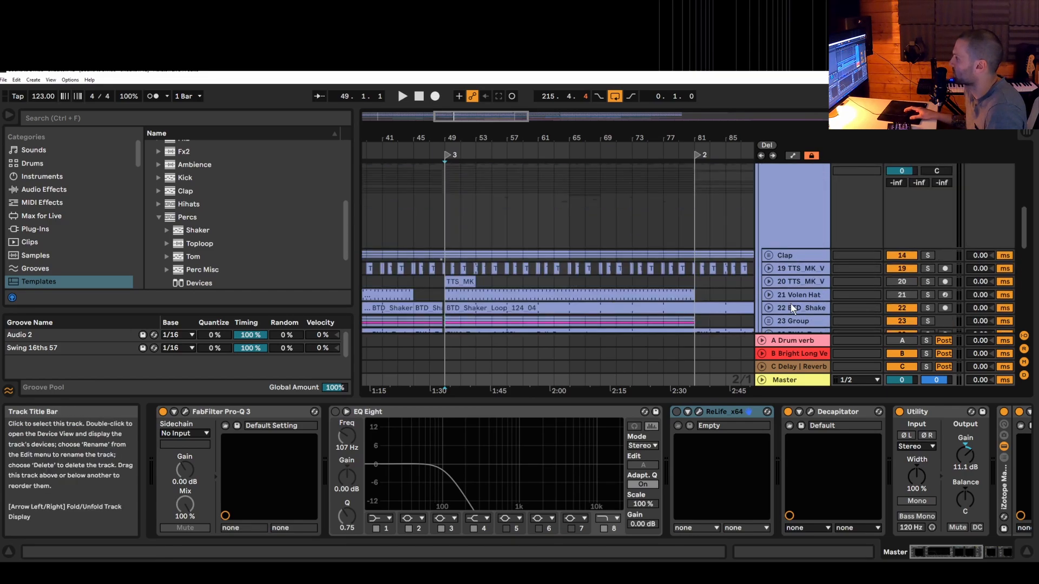
# Solo the Hermanez reference on track 69, activate its 88 Hz EQ Eight low-pass and play from bar 49
pyautogui.click(768, 322)
pyautogui.scroll(-5, 770, 319)
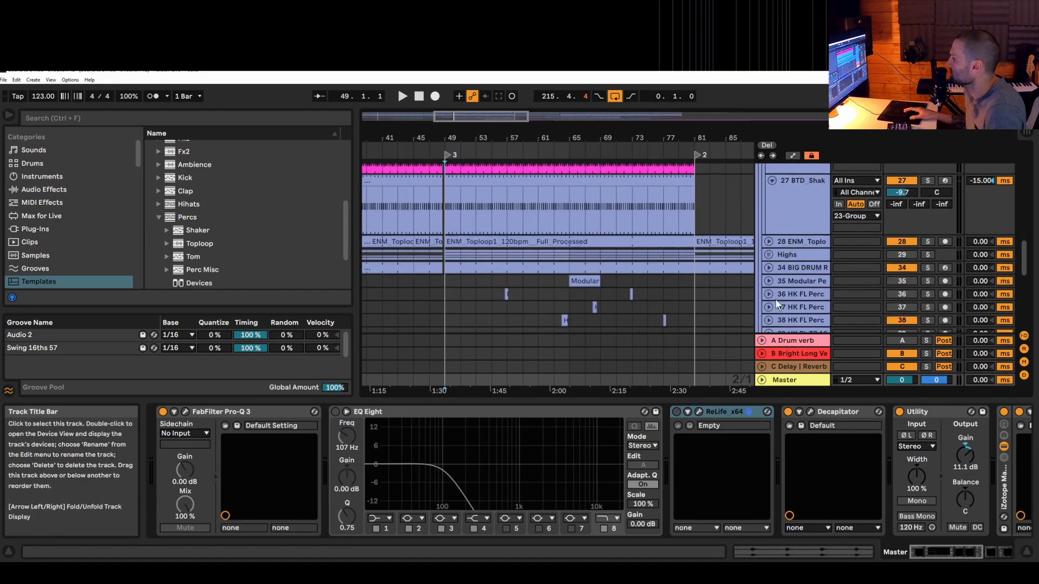
pyautogui.scroll(-10, 775, 300)
pyautogui.click(928, 253)
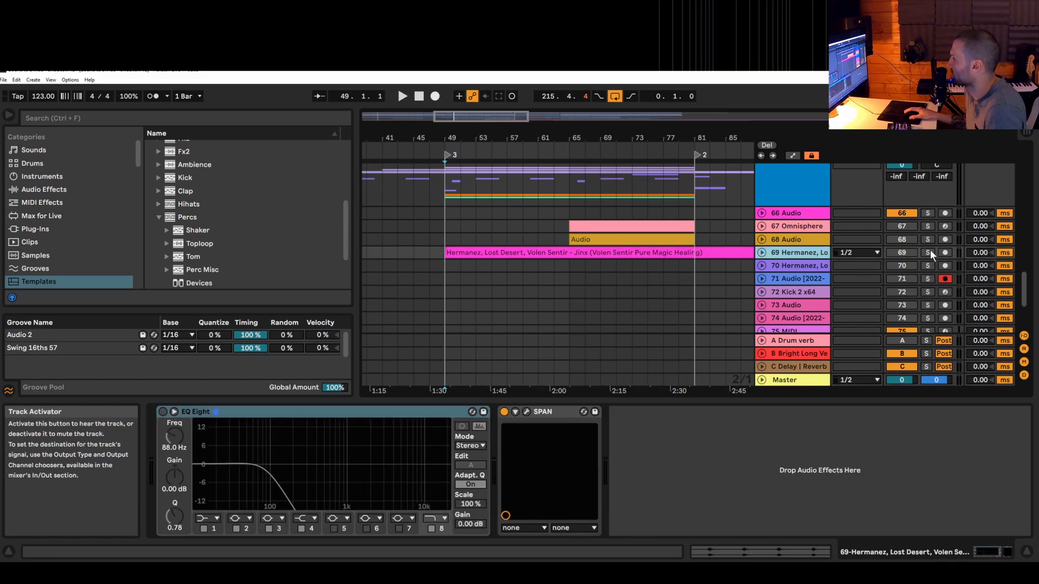
pyautogui.click(163, 412)
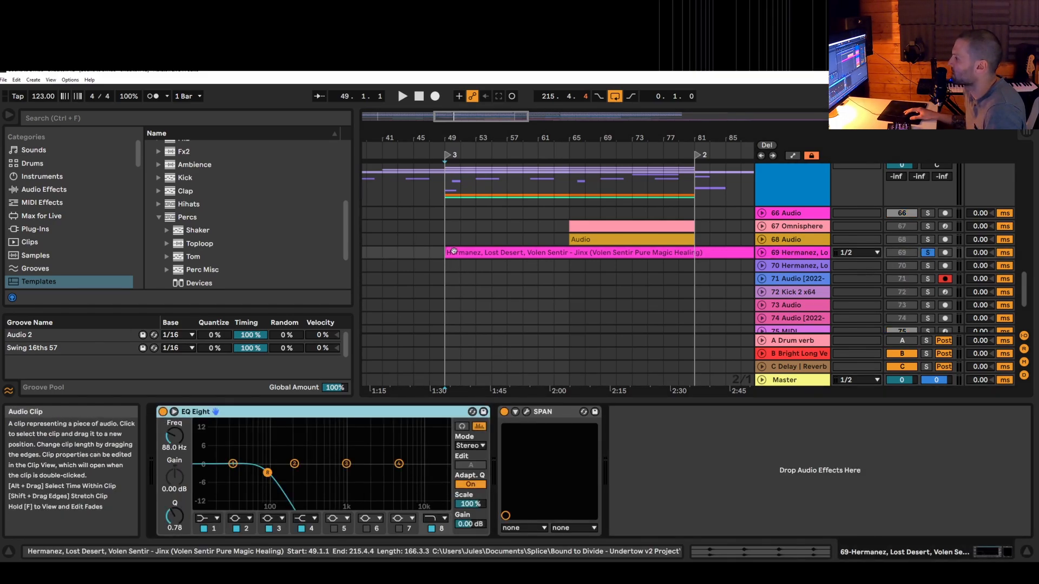
pyautogui.press('space')
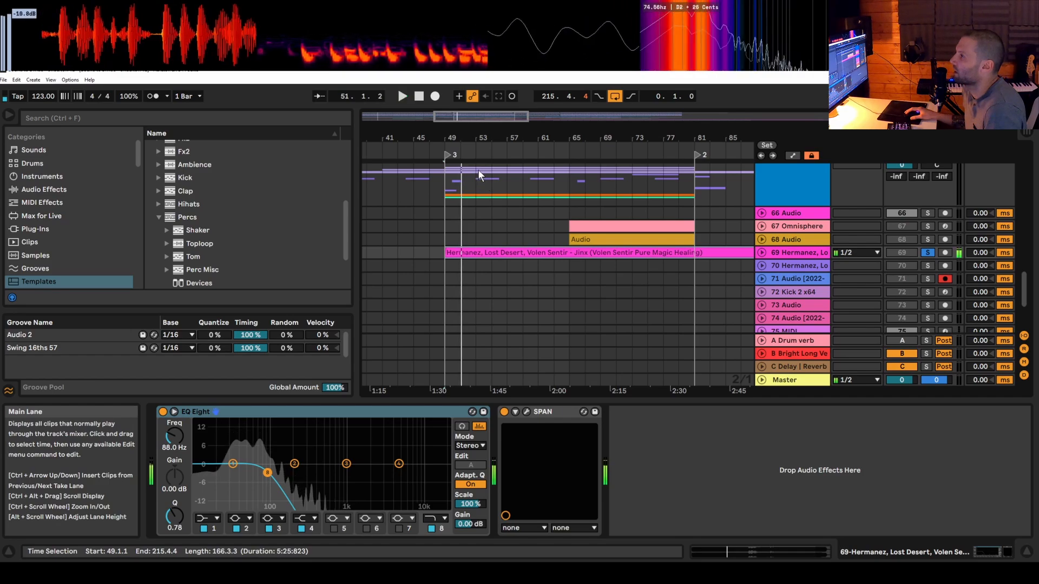
pyautogui.press('space')
# Play more of the low-passed reference in short stretches to examine its kick and bass pattern
pyautogui.moveTo(130, 31)
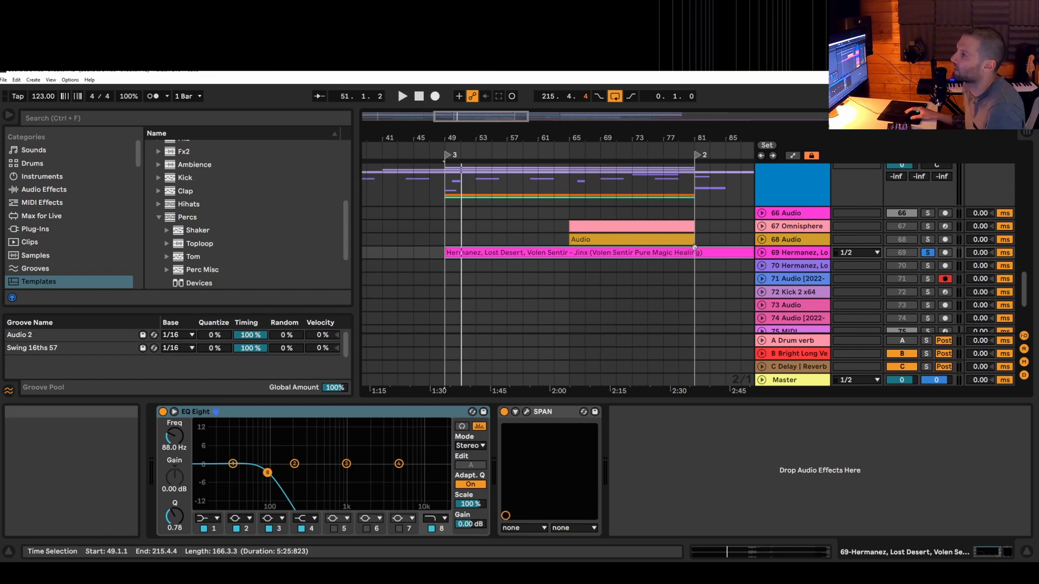
pyautogui.press('space')
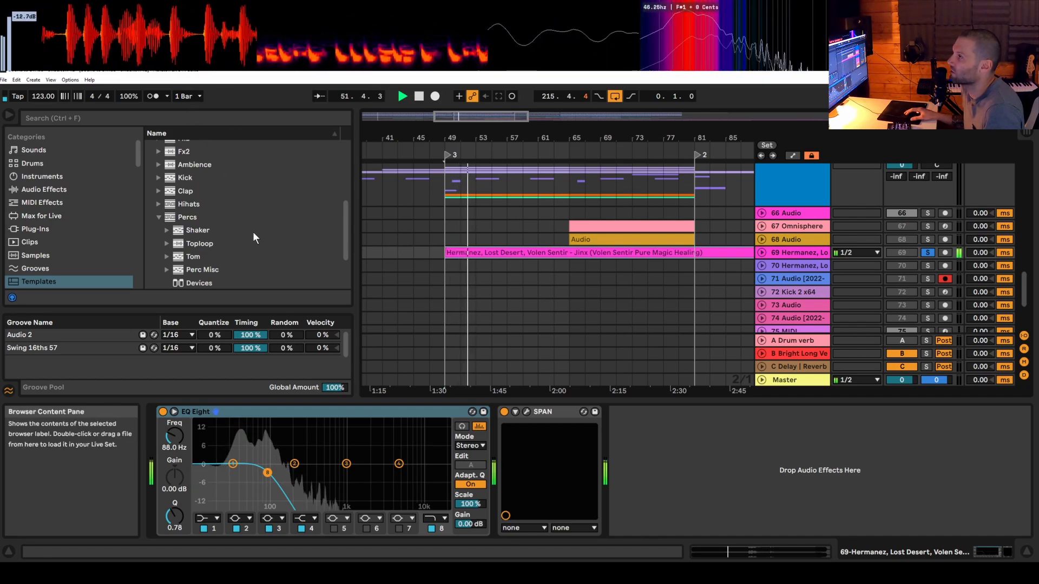
pyautogui.press('space')
pyautogui.moveTo(163, 40)
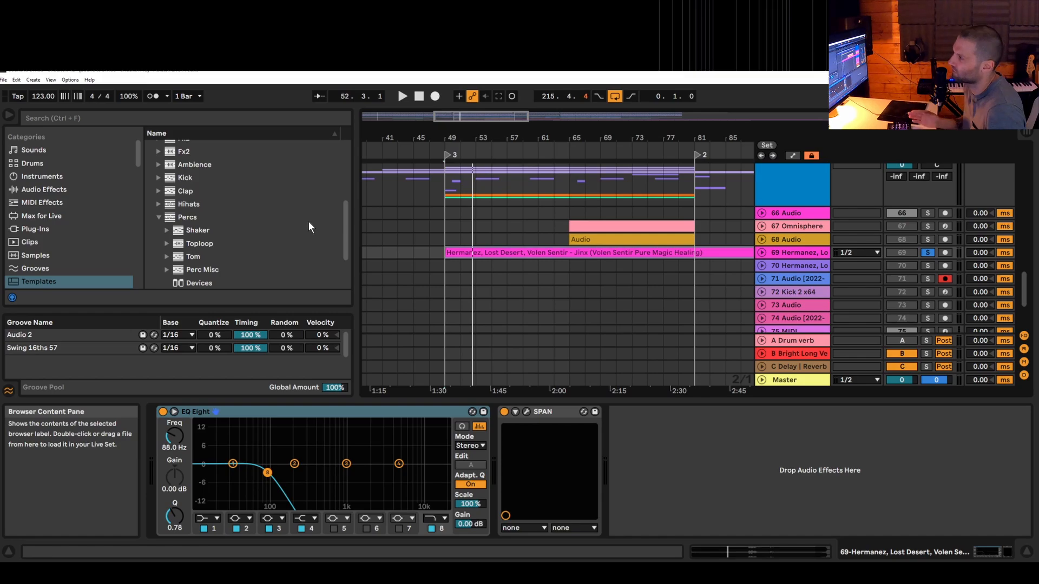
pyautogui.press('space')
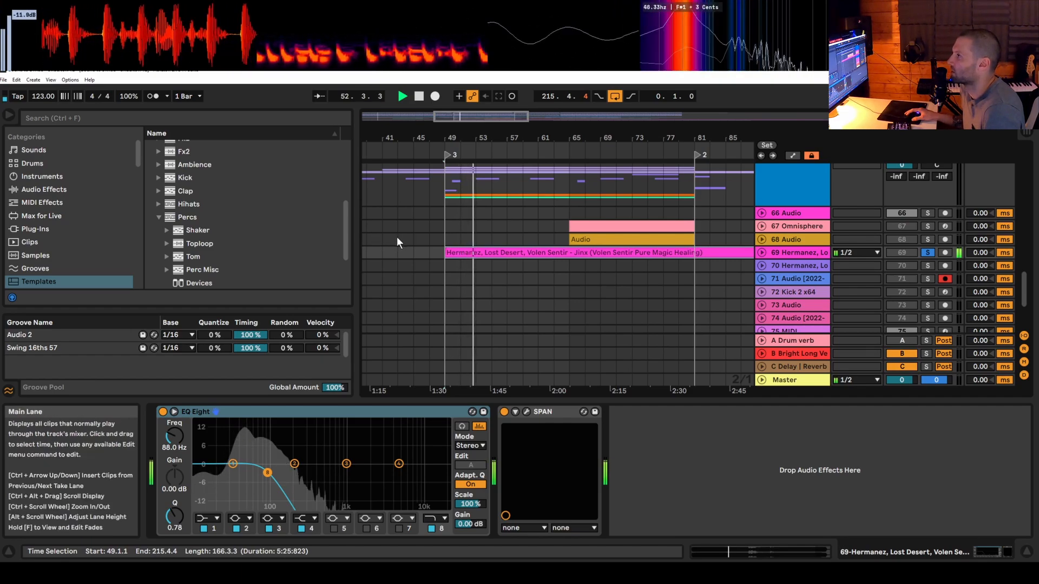
pyautogui.press('space')
# Unsolo the reference track and activate the 107 Hz low-pass EQ Eight on the Master track
pyautogui.scroll(2, 729, 280)
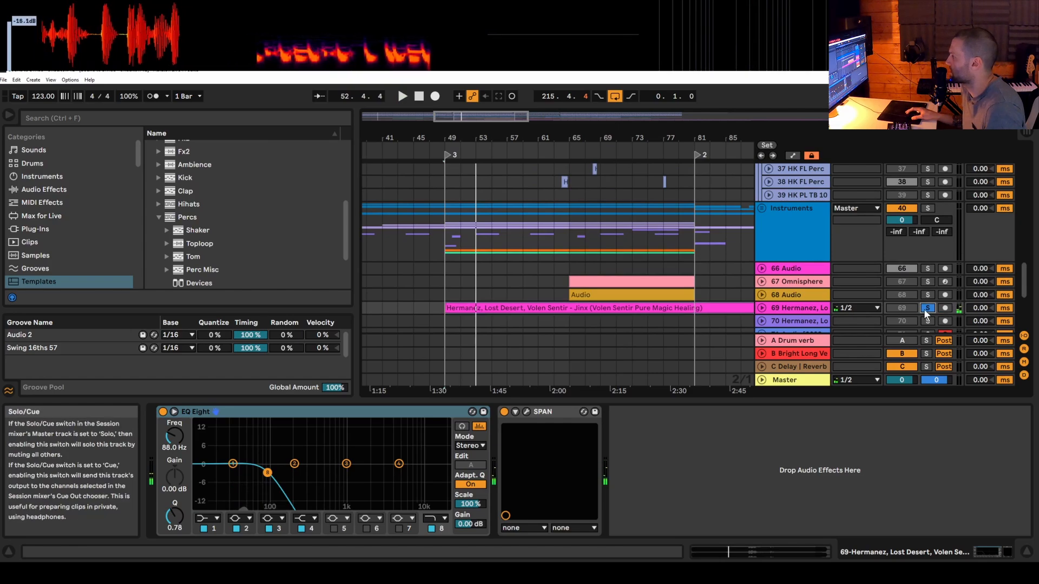
pyautogui.click(925, 309)
pyautogui.click(811, 380)
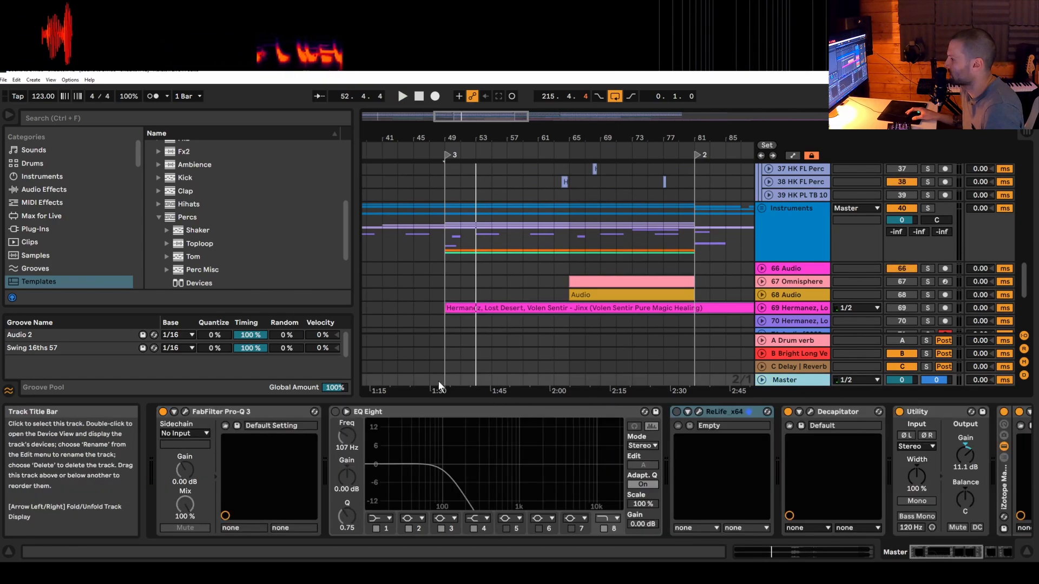
pyautogui.click(334, 412)
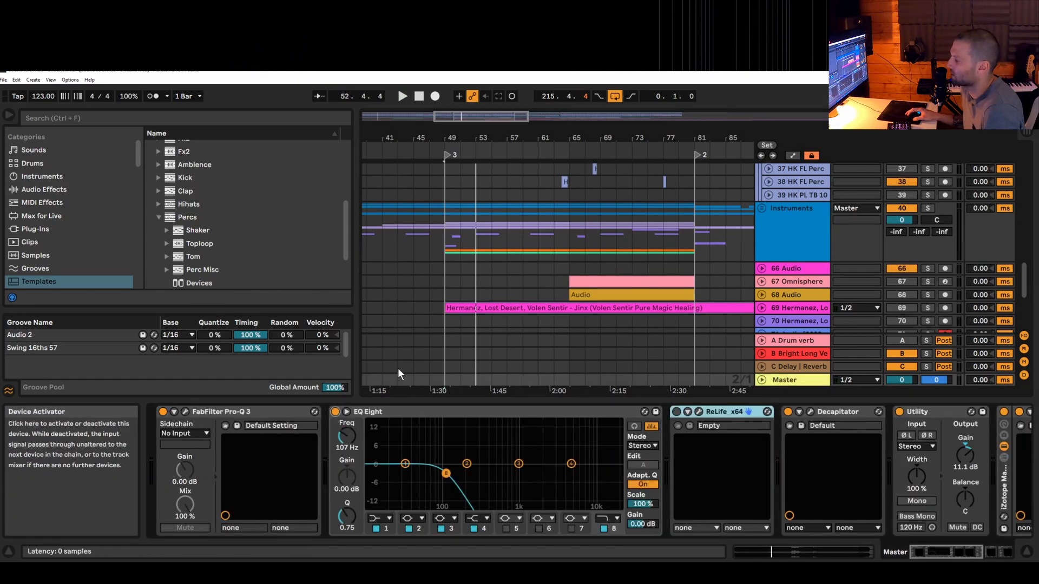
# Play the low-passed Undertow v2 mix from 49.1.1 and return to the hat tracks in the Drums group
pyautogui.click(444, 239)
pyautogui.press('space')
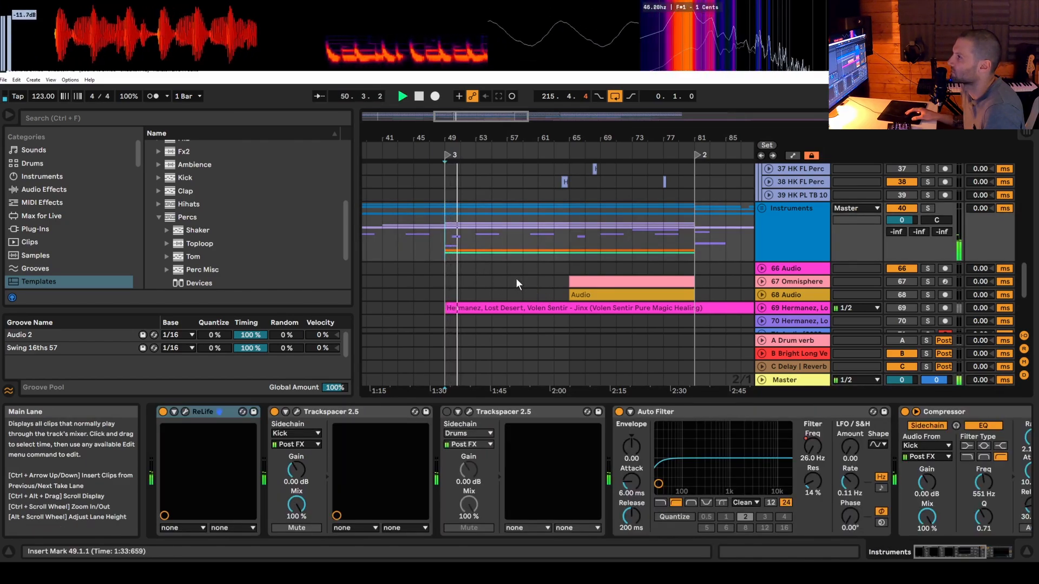
pyautogui.click(768, 216)
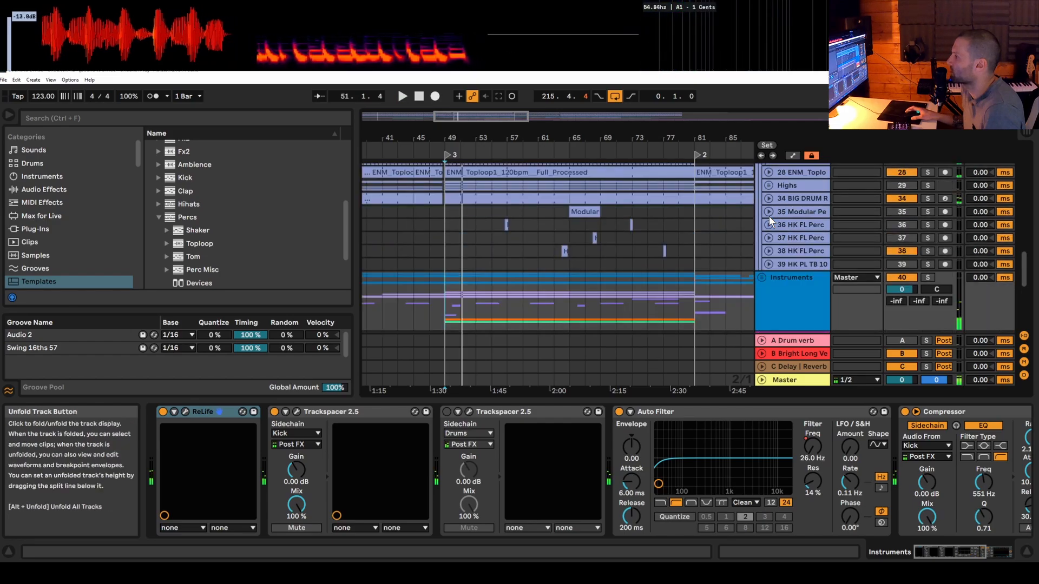
pyautogui.scroll(4, 765, 223)
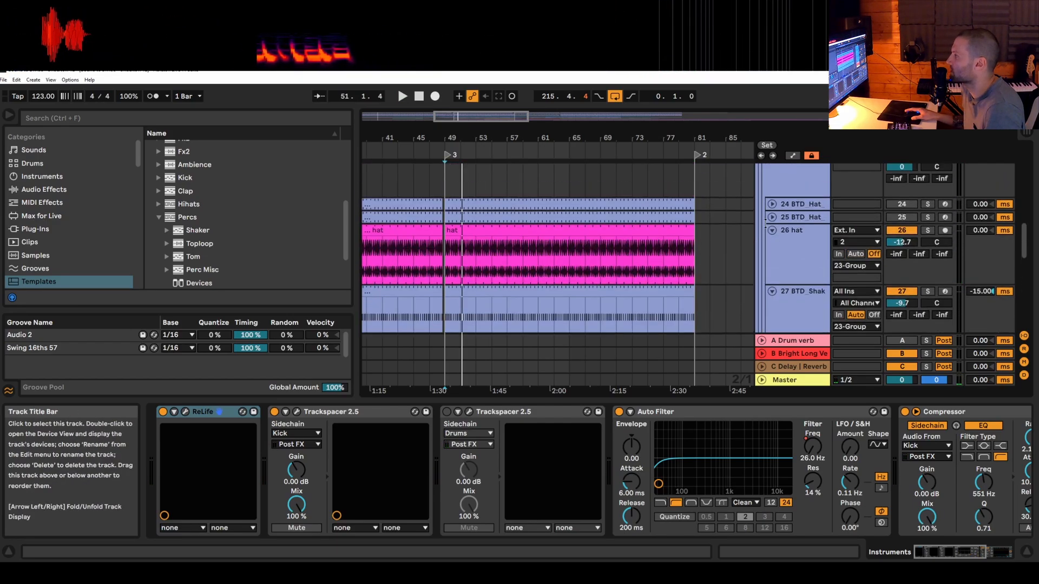
# Deactivate the Tom track and balance the Sub by ear during playback from bar 49, setting the Sub volume to -24.0 dB
pyautogui.scroll(-8, 765, 227)
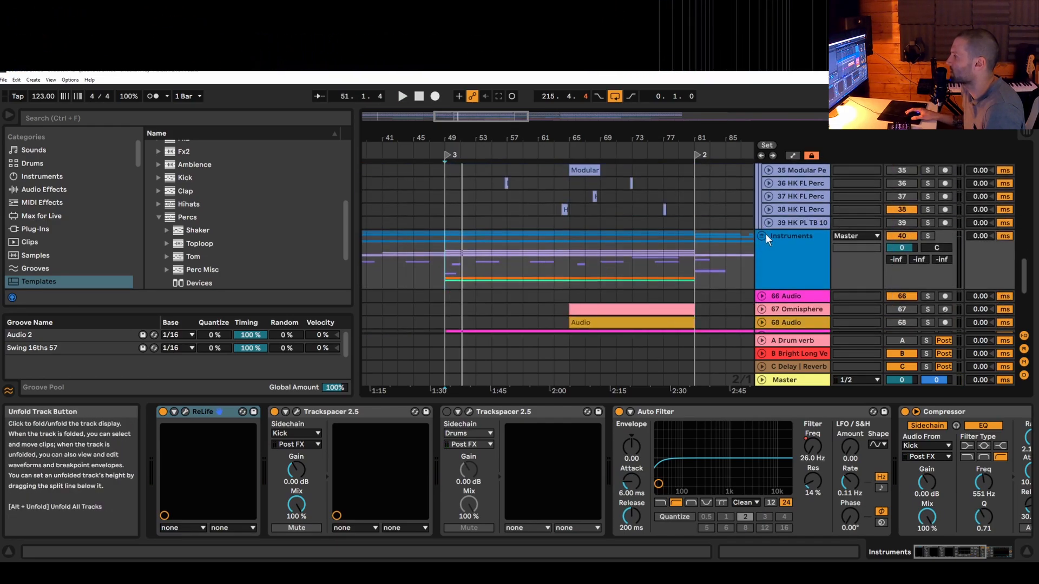
pyautogui.scroll(-6, 767, 246)
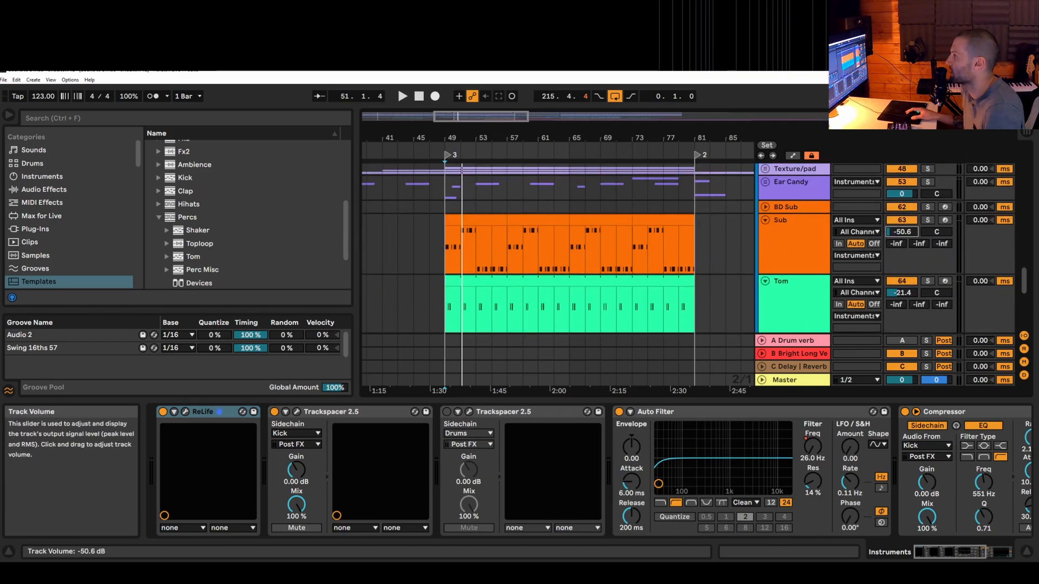
pyautogui.press('space')
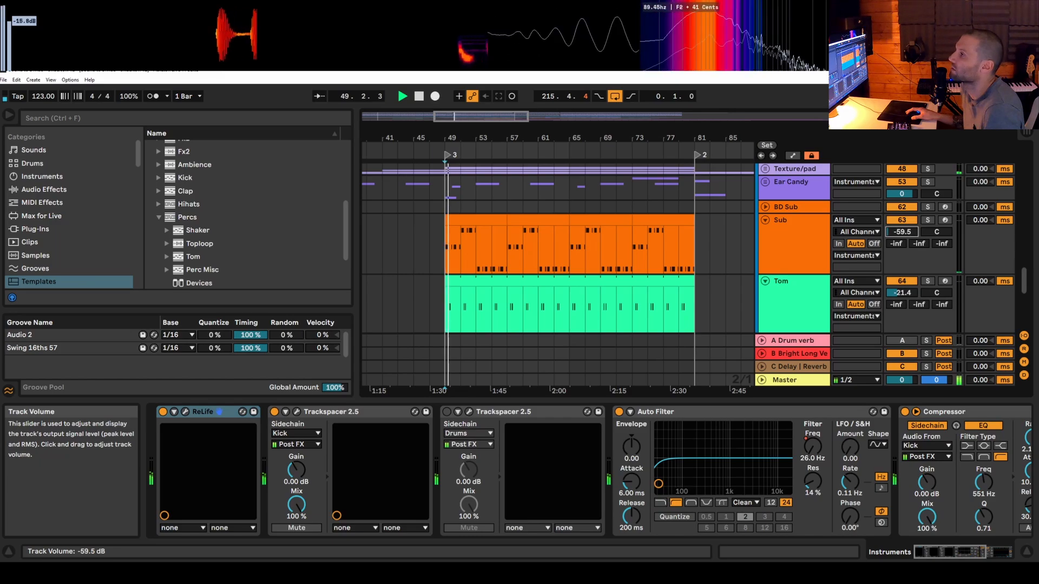
pyautogui.moveTo(902, 232)
pyautogui.mouseDown()
pyautogui.moveTo(901, 222)
pyautogui.moveTo(899, 233)
pyautogui.mouseUp()
pyautogui.press('space')
pyautogui.click(910, 283)
pyautogui.press('space')
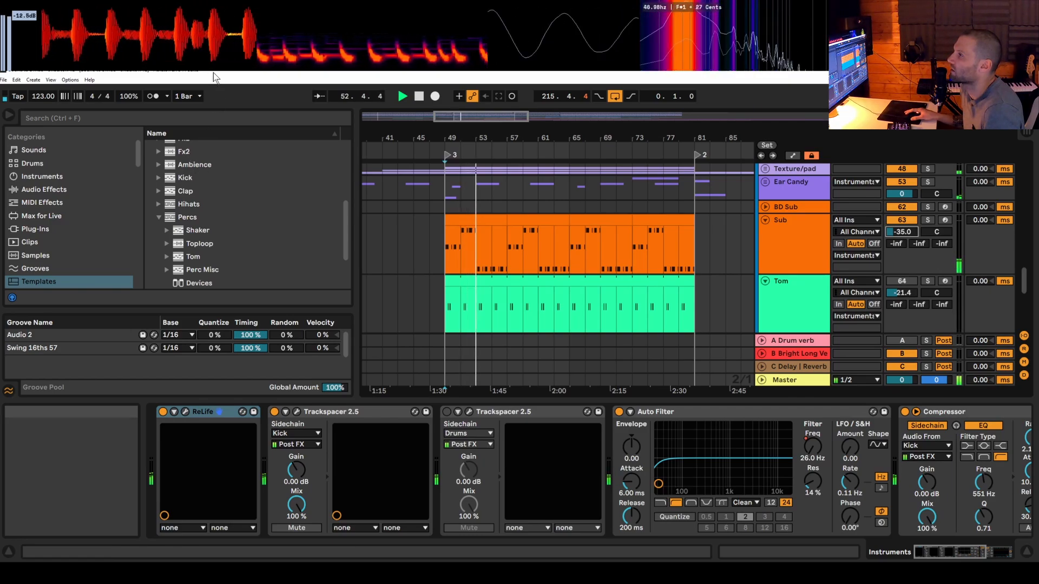
pyautogui.press('space')
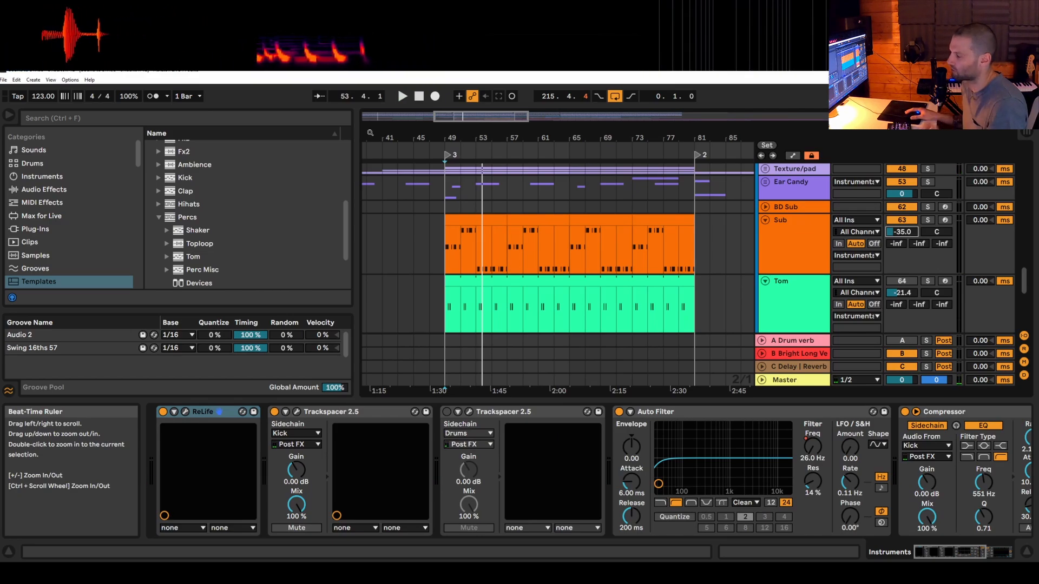
pyautogui.click(902, 232)
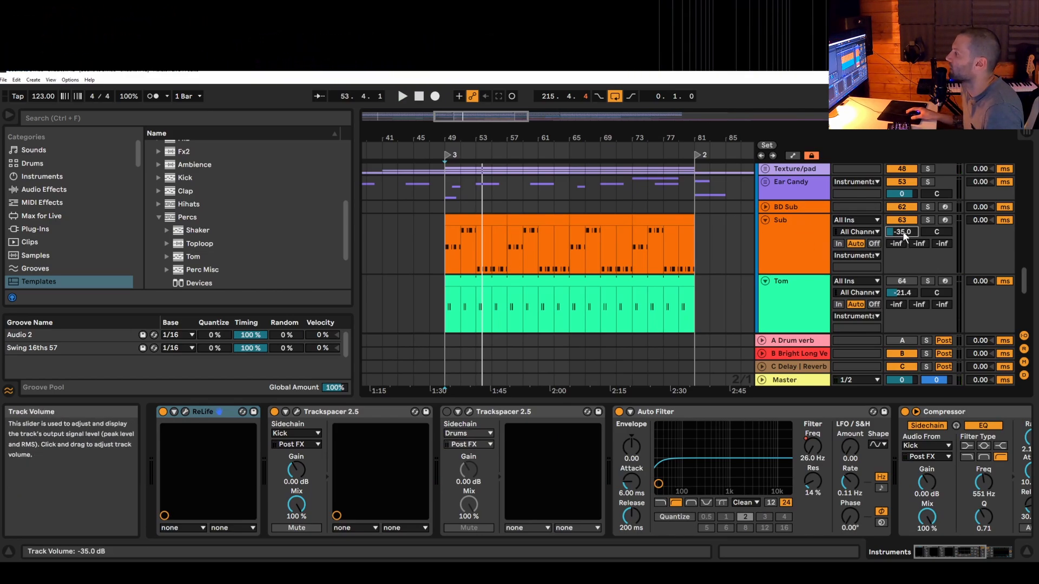
pyautogui.press('space')
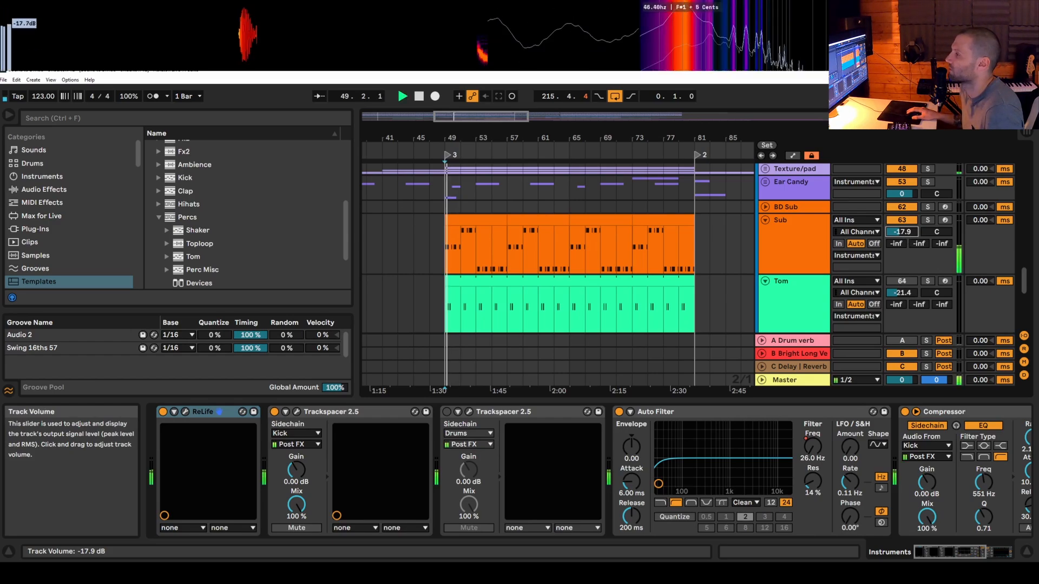
pyautogui.moveTo(902, 231); pyautogui.dragTo(902, 251)
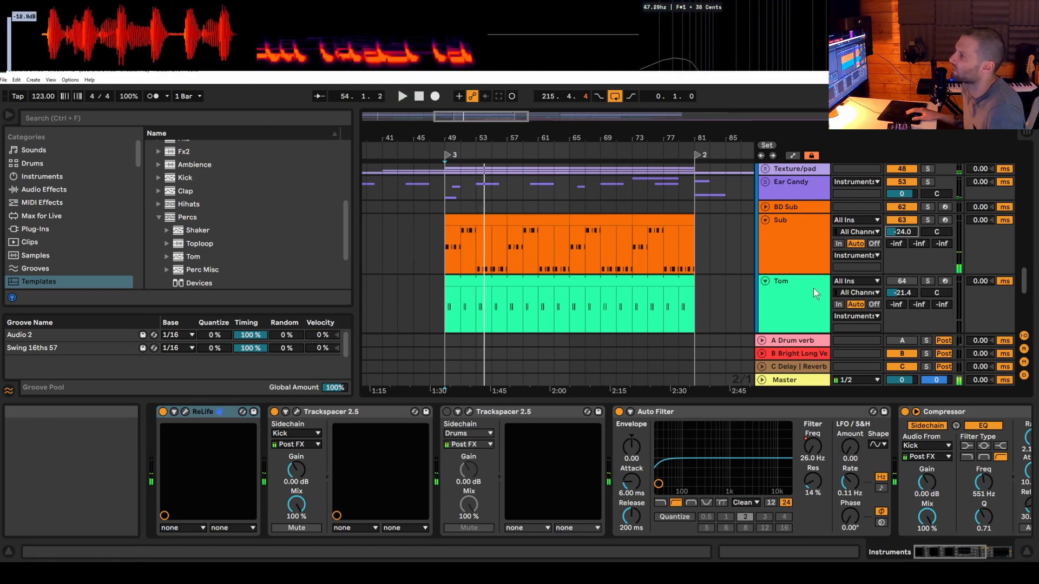
# Reactivate the Tom track, deactivate the Sub and balance the Tom by ear from 49.1.1, setting the Tom volume to -18.4 dB
pyautogui.click(902, 281)
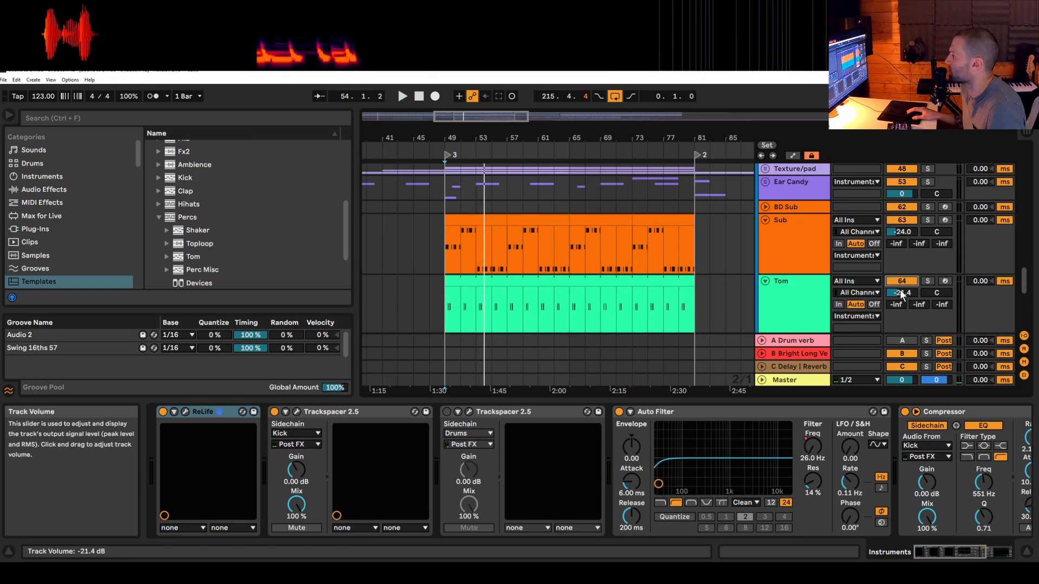
pyautogui.press('space')
pyautogui.moveTo(901, 297)
pyautogui.mouseDown()
pyautogui.moveTo(902, 307)
pyautogui.moveTo(903, 293)
pyautogui.mouseUp()
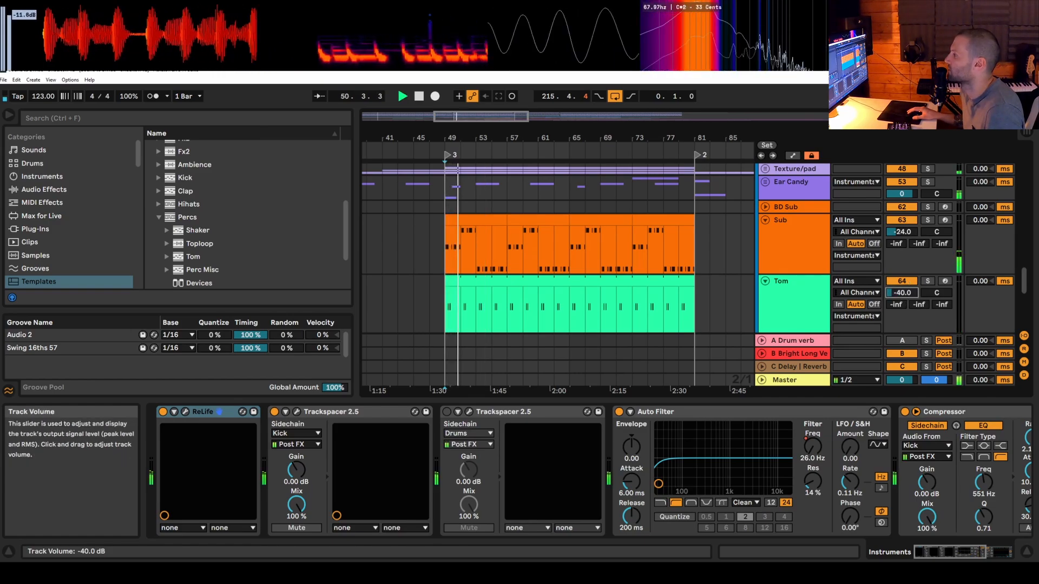
pyautogui.click(900, 219)
pyautogui.press('space')
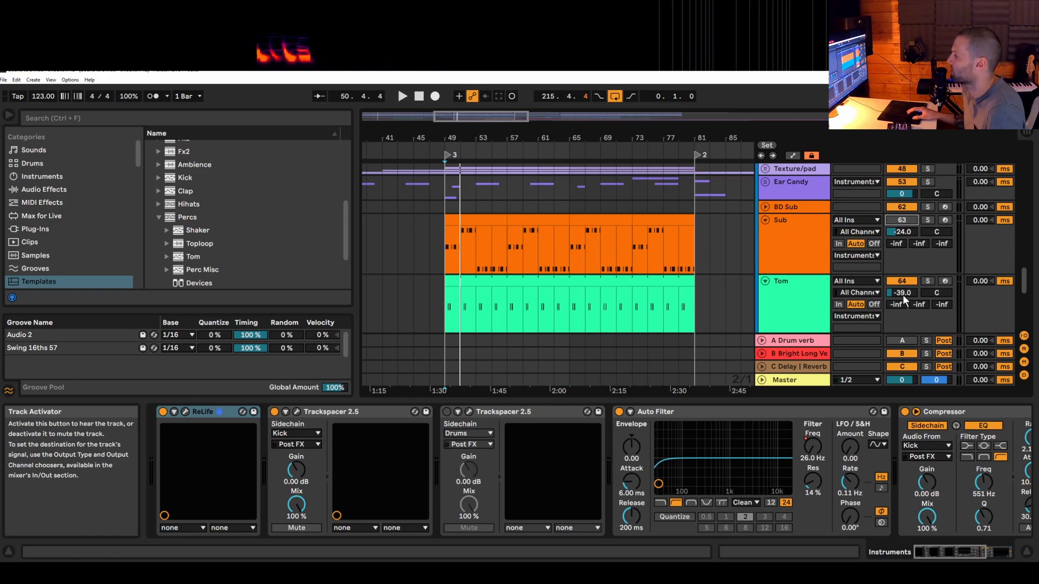
pyautogui.moveTo(903, 294); pyautogui.dragTo(903, 292)
pyautogui.press('space')
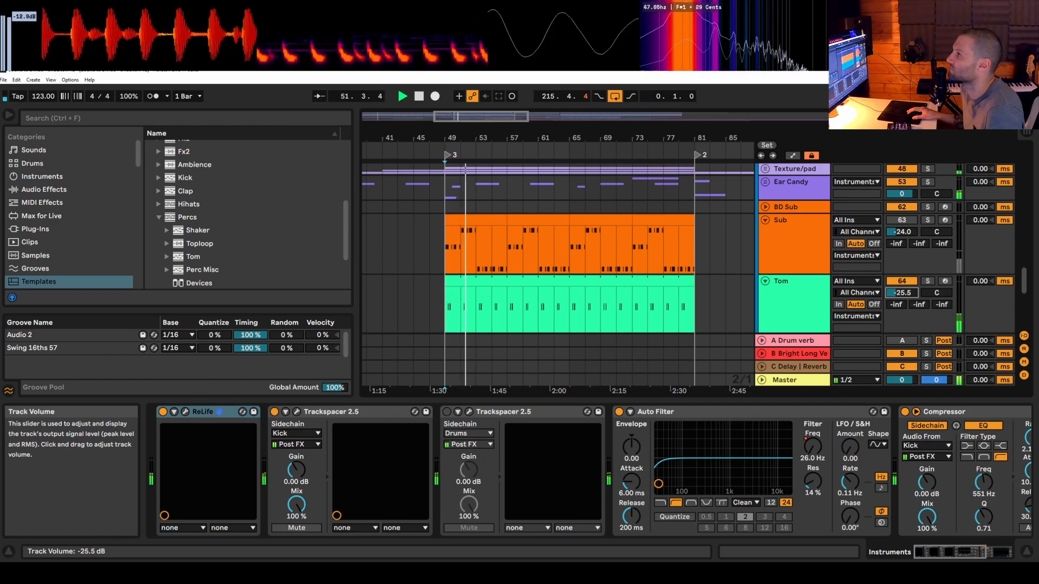
pyautogui.click(448, 305)
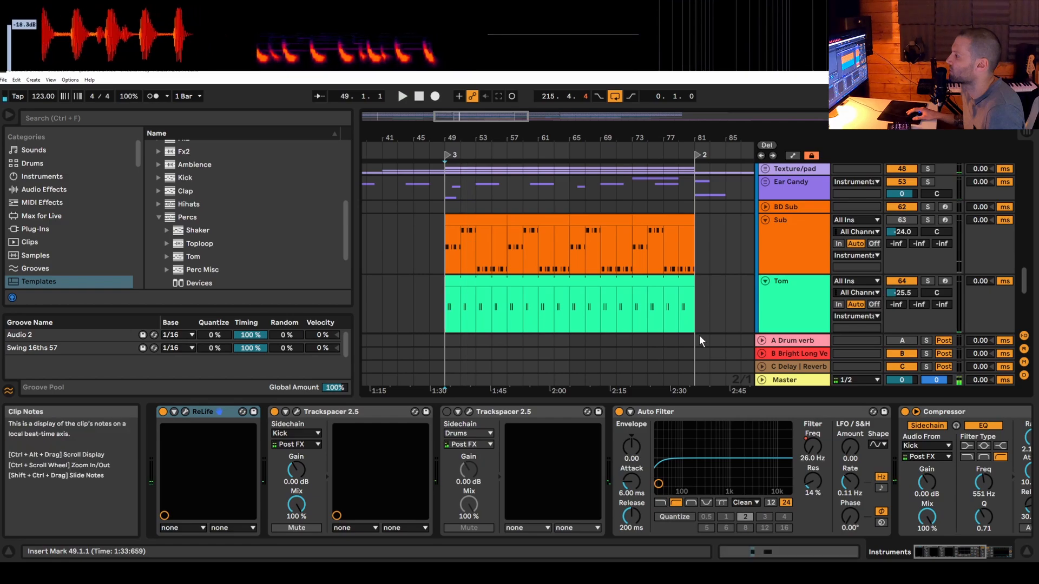
pyautogui.moveTo(910, 292); pyautogui.dragTo(903, 291)
pyautogui.press('space')
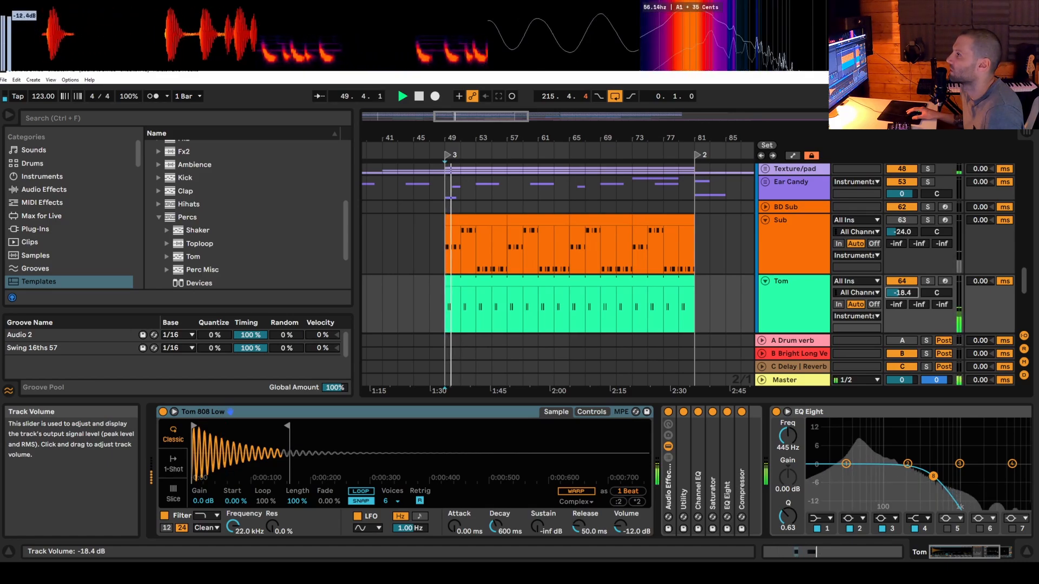
# Replay the low-passed kick and Tom from 49.1.1 and reactivate the Sub track
pyautogui.press('space')
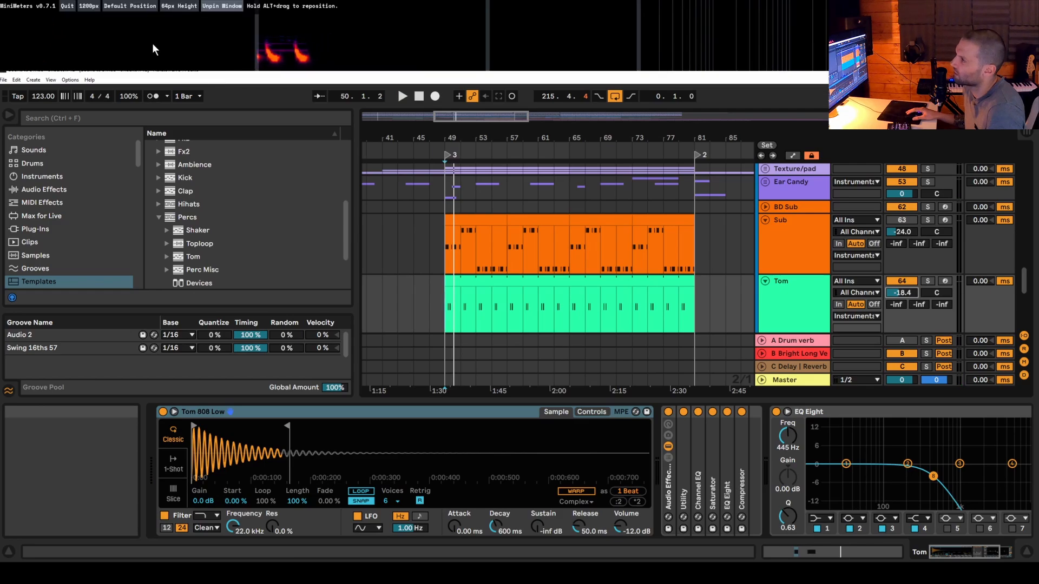
pyautogui.press('space')
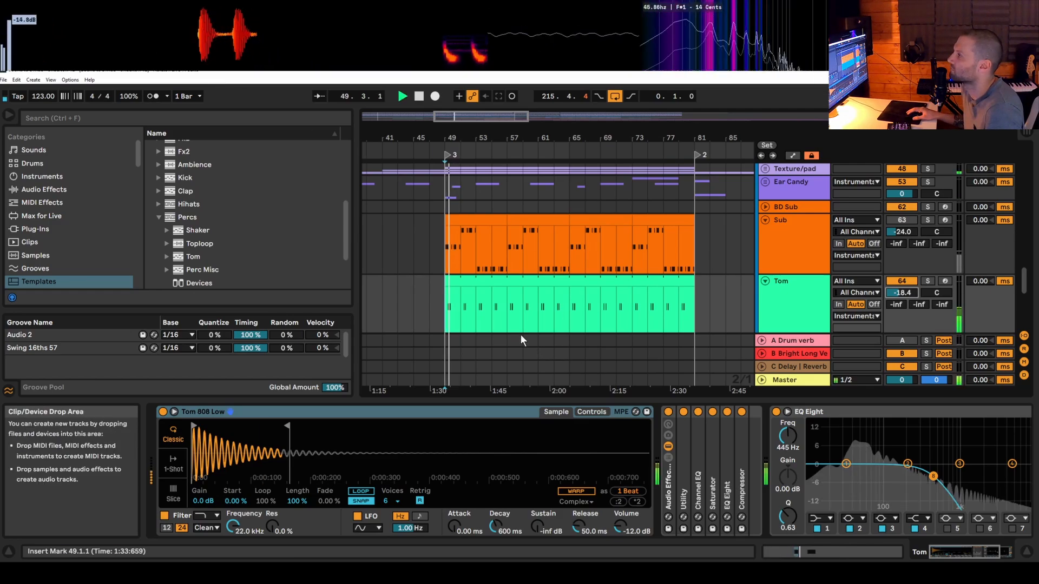
pyautogui.press('space')
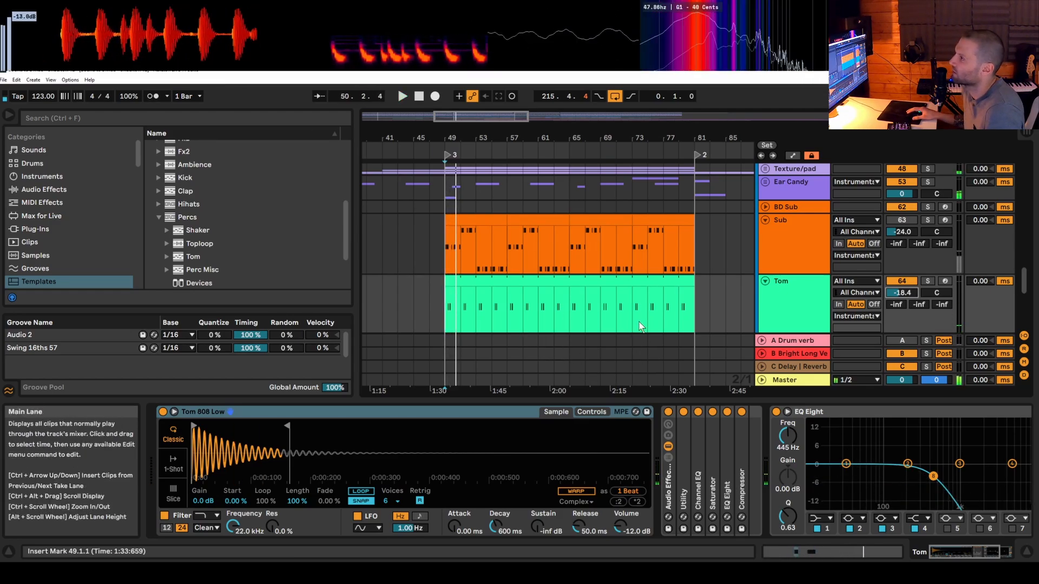
pyautogui.click(901, 222)
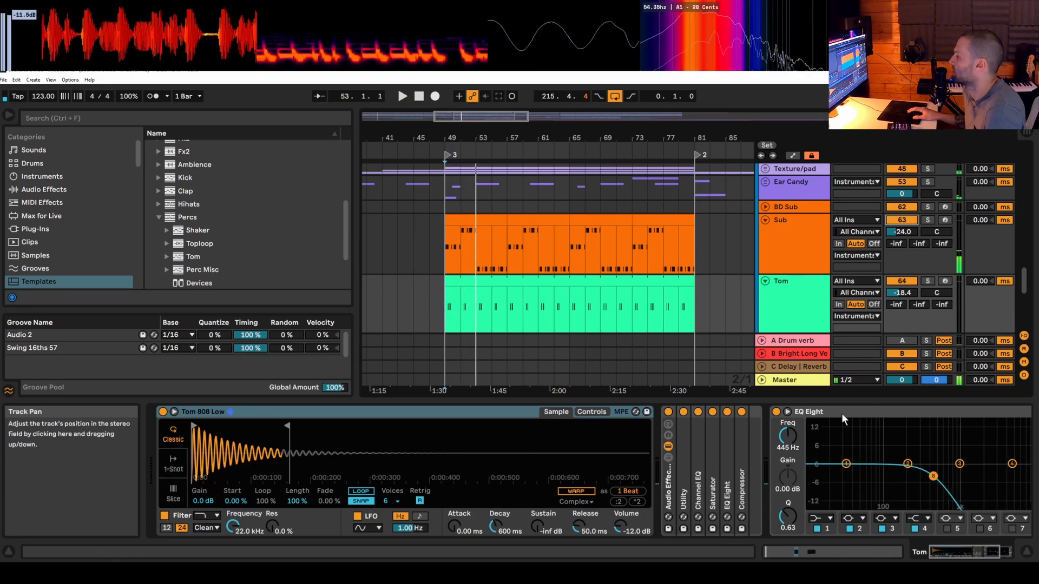
# Deactivate the 107 Hz low-pass EQ Eight on the Master track and play the full-range mix from 49.1.1
pyautogui.click(794, 381)
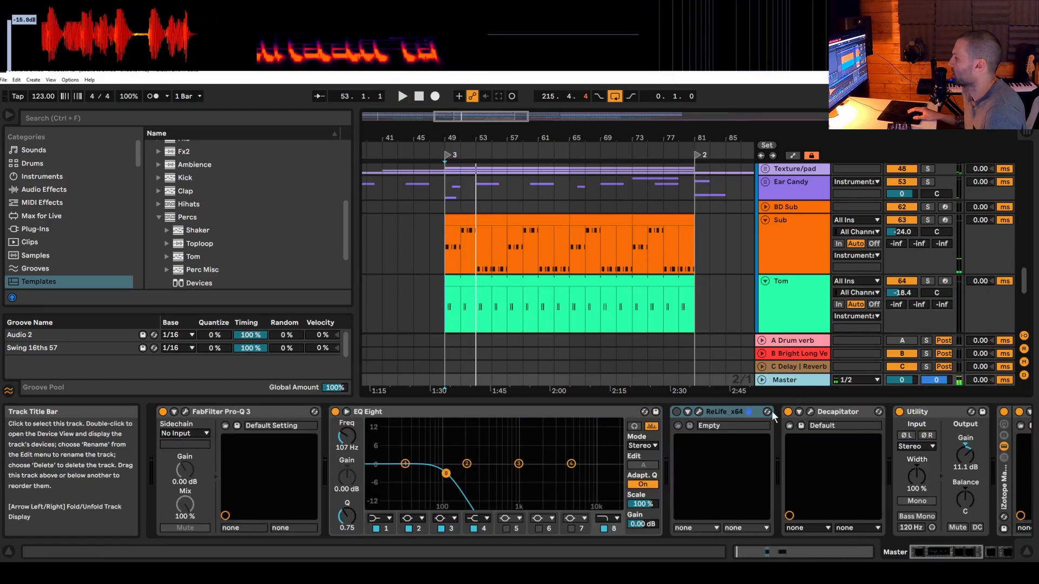
pyautogui.click(335, 412)
pyautogui.press('space')
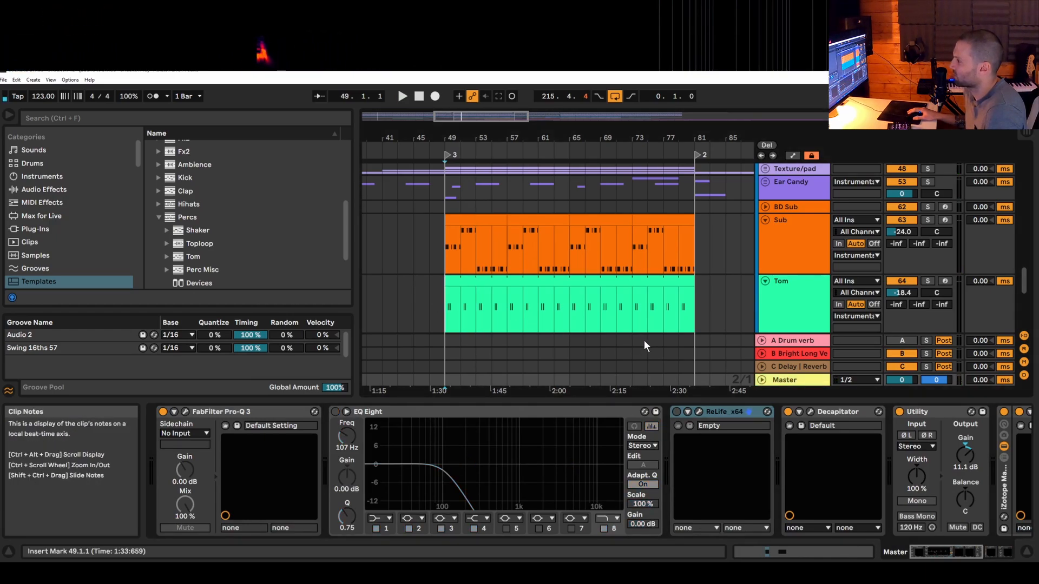
pyautogui.click(671, 329)
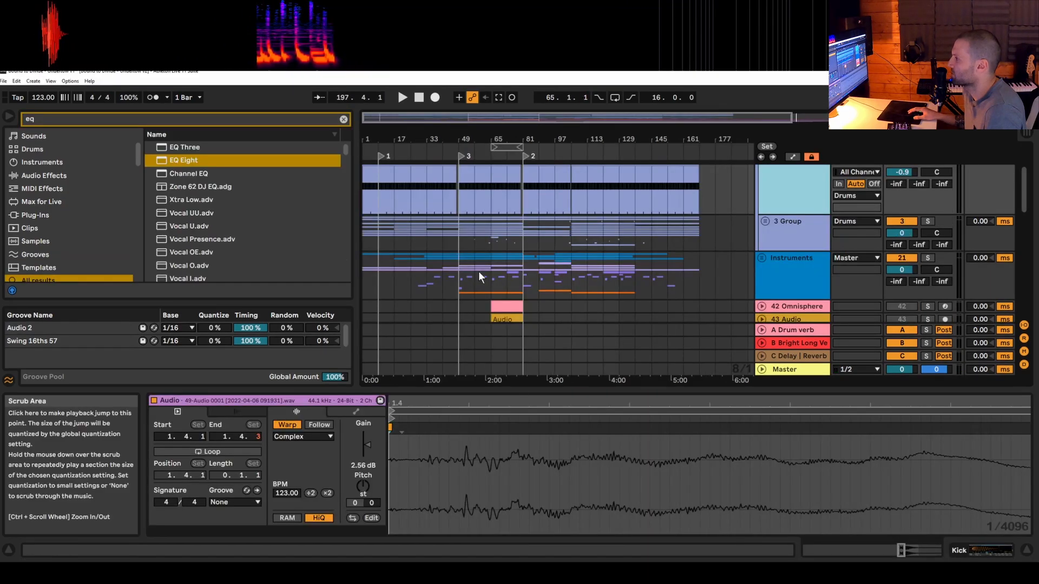
# Play the full-range Undertow v1 mix from 49.1.1 in short stretches, examine its Kick track and select the Master track
pyautogui.click(460, 252)
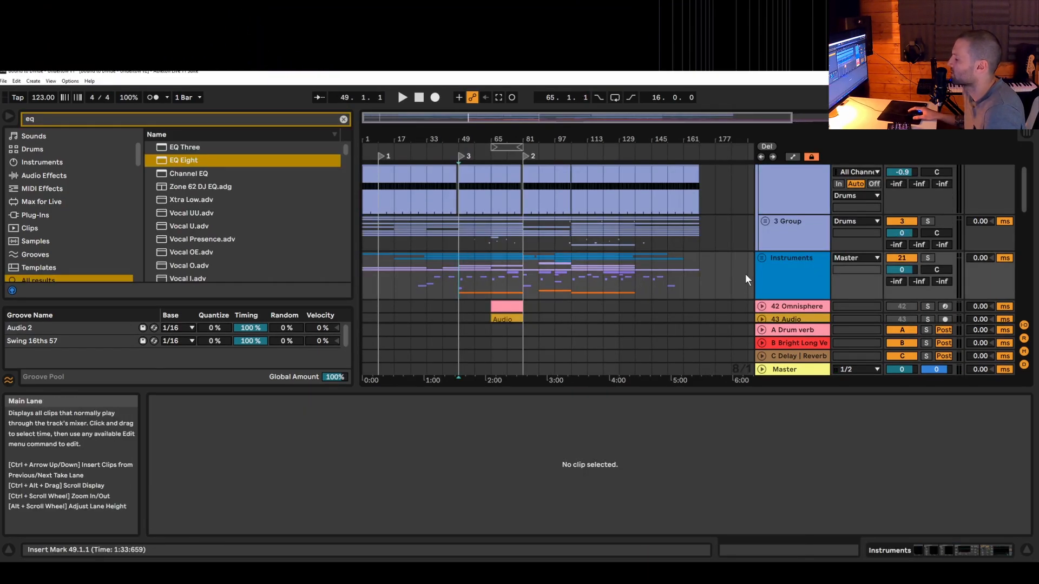
pyautogui.press('space')
pyautogui.scroll(3, 740, 271)
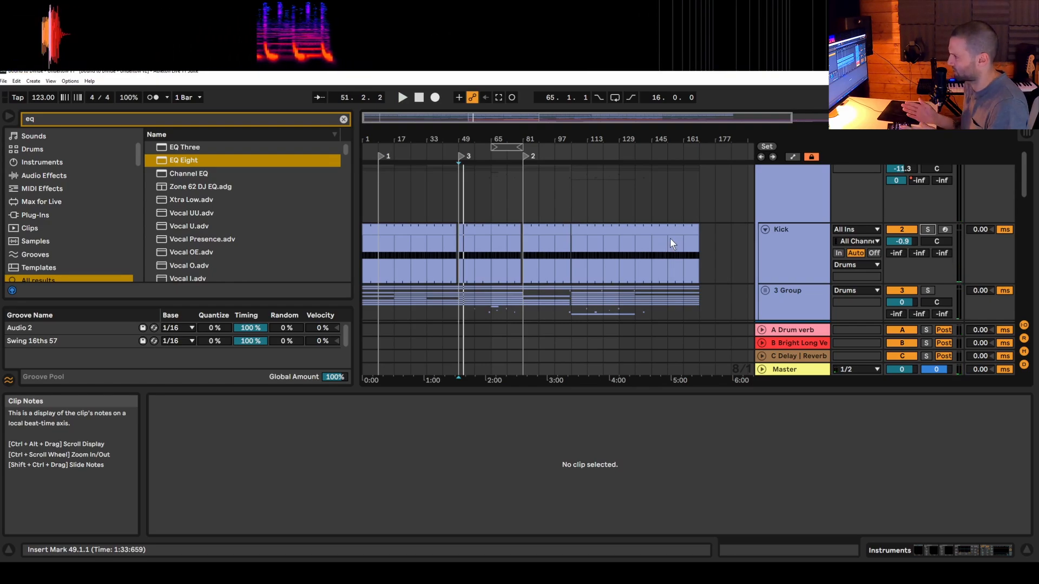
pyautogui.press('space')
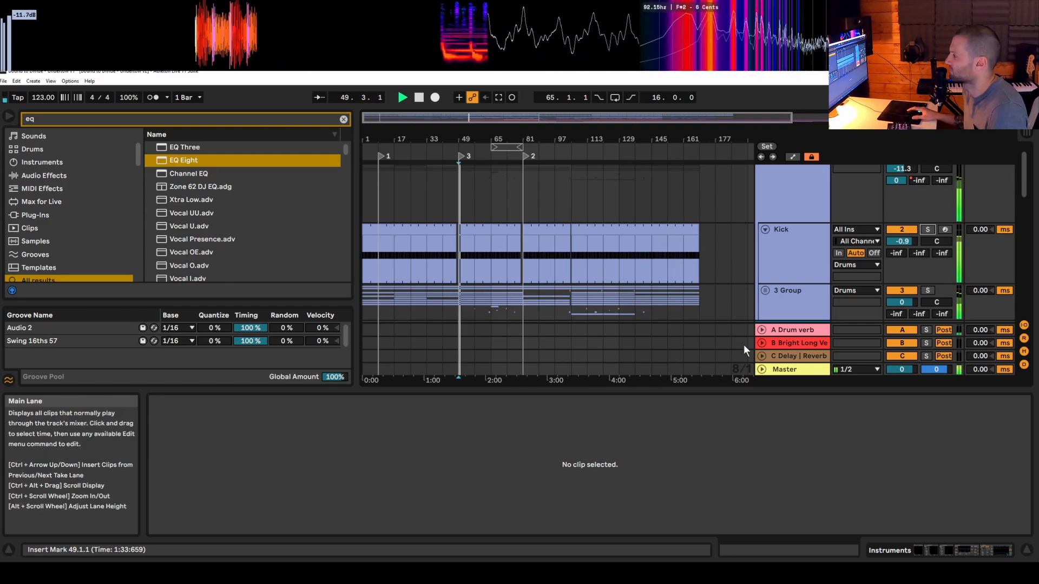
pyautogui.press('space')
pyautogui.click(785, 370)
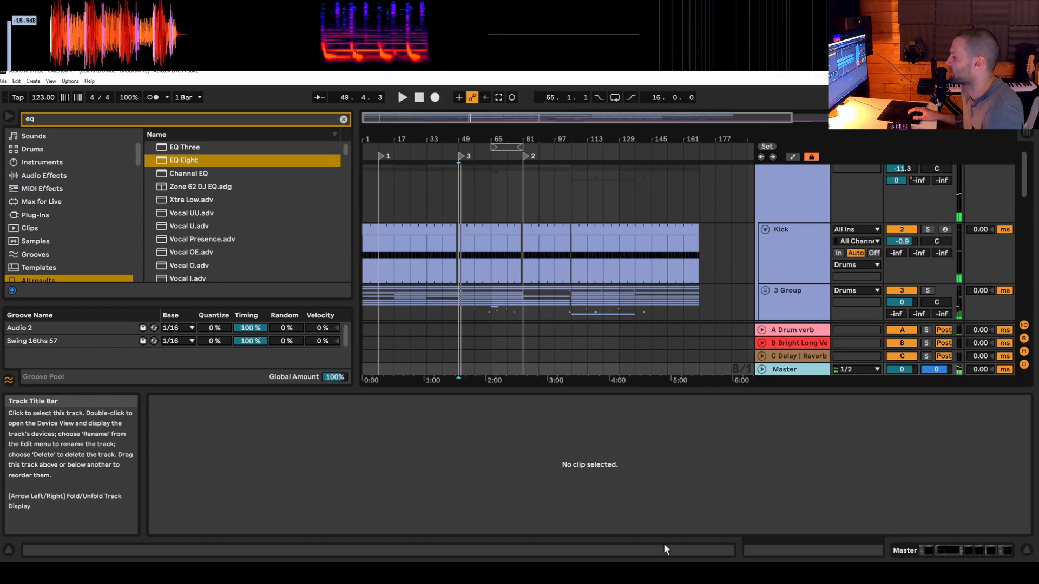
pyautogui.click(706, 549)
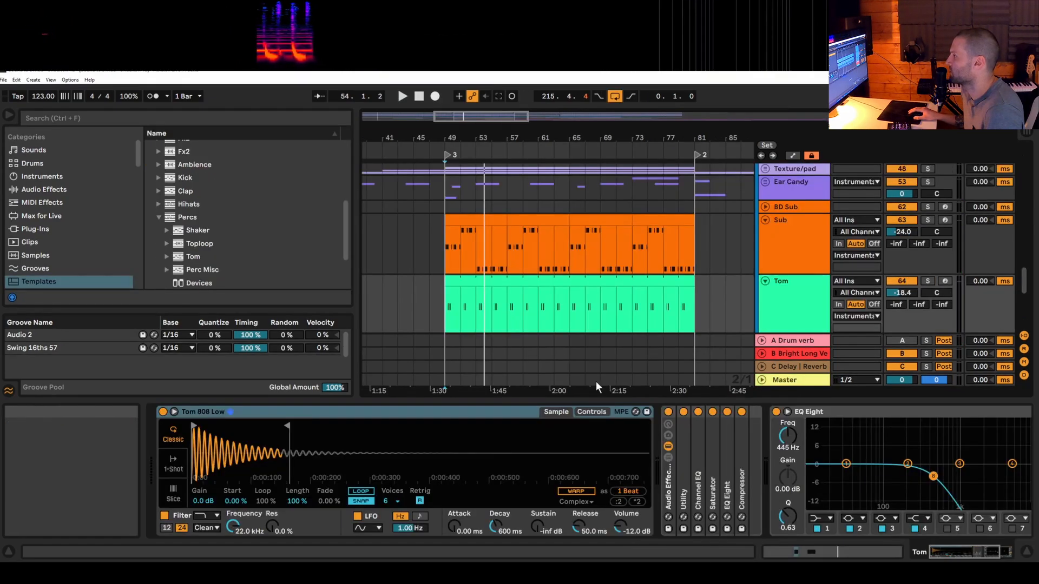
# Return to the Undertow v2 set and play its full-range mix from 49.1.1 to compare the low end
pyautogui.click(450, 264)
pyautogui.press('space')
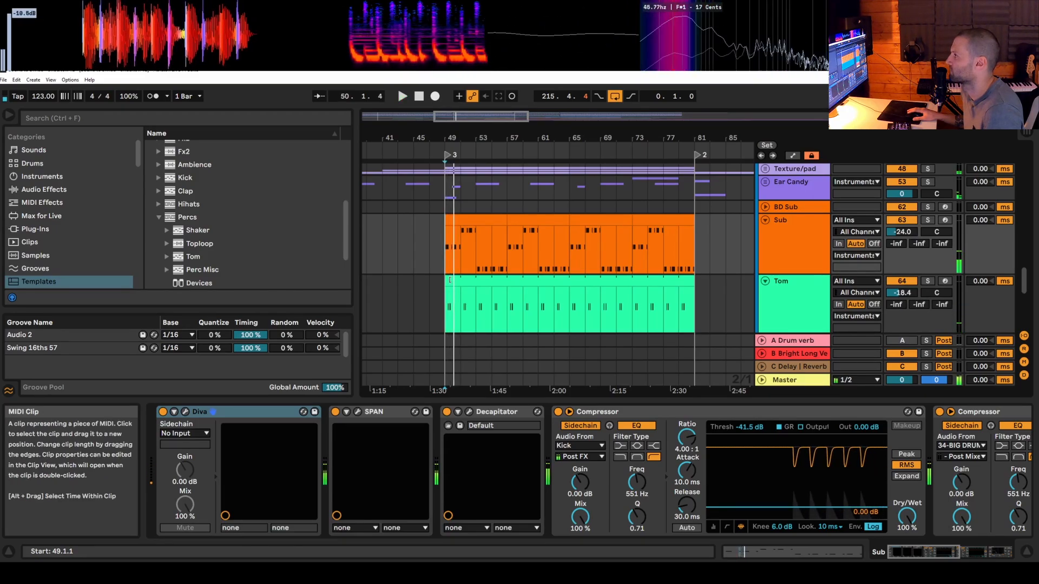
pyautogui.press('space')
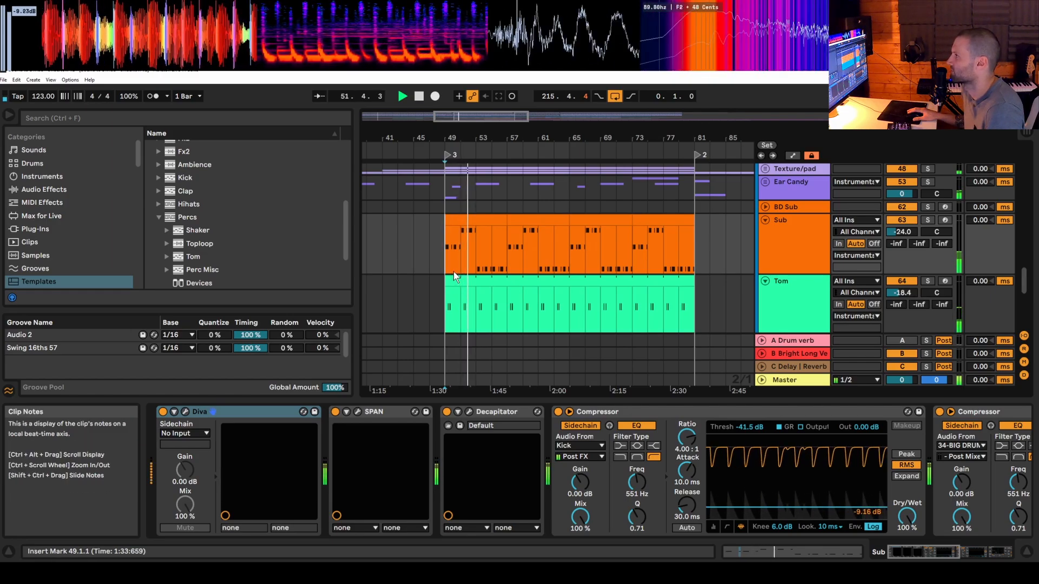
pyautogui.press('space')
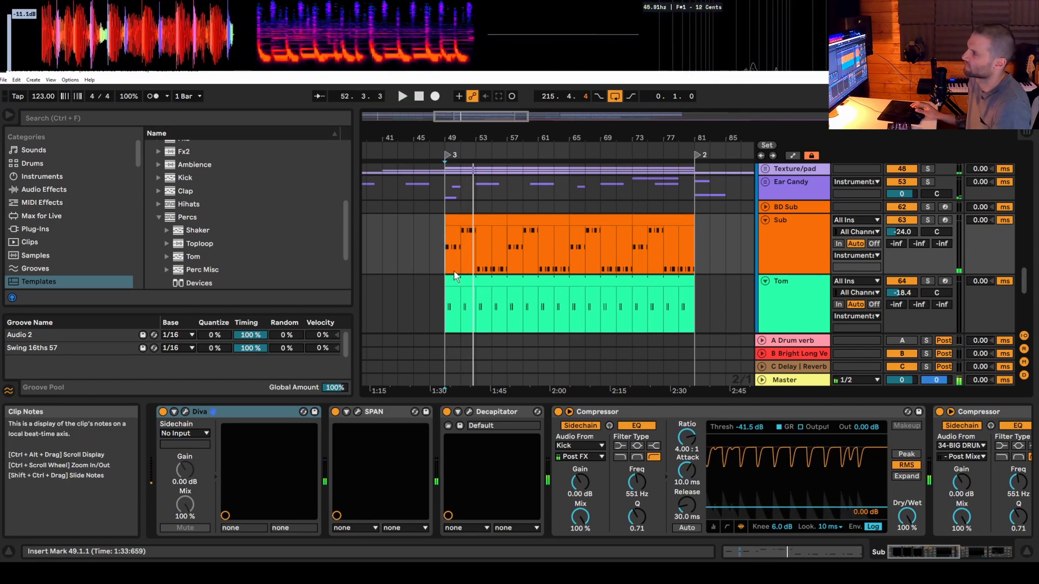